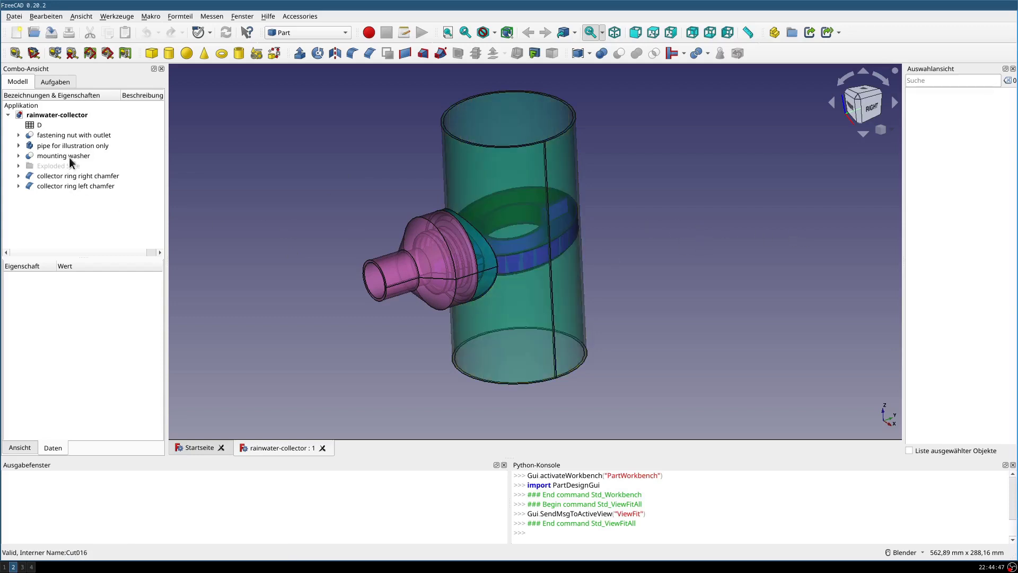
pyautogui.click(63, 155)
pyautogui.press('space')
pyautogui.click(66, 145)
pyautogui.press('space')
pyautogui.click(69, 135)
pyautogui.press('space')
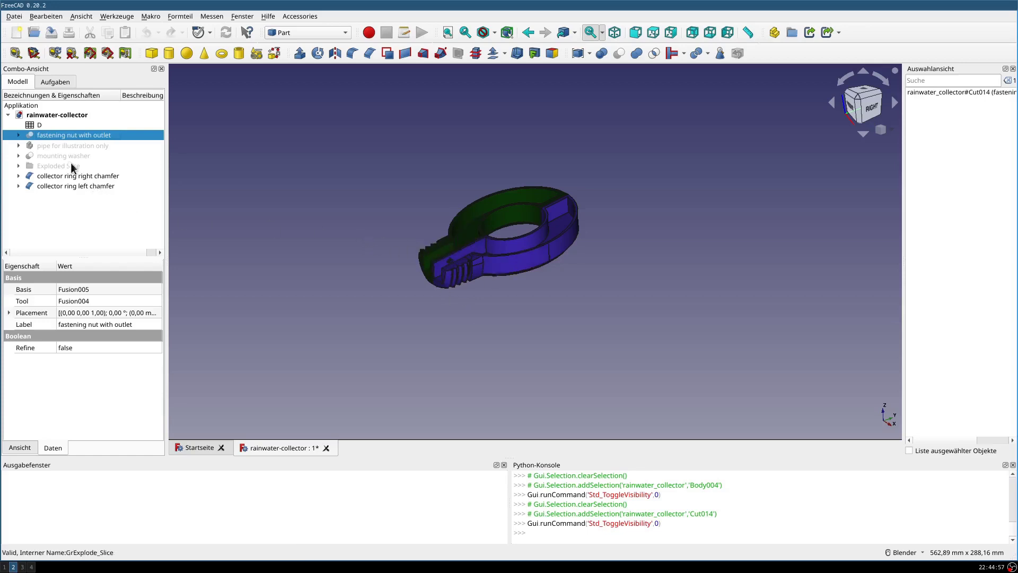
pyautogui.press('space')
pyautogui.click(56, 176)
pyautogui.press('space')
pyautogui.click(57, 186)
pyautogui.press('space')
pyautogui.click(57, 166)
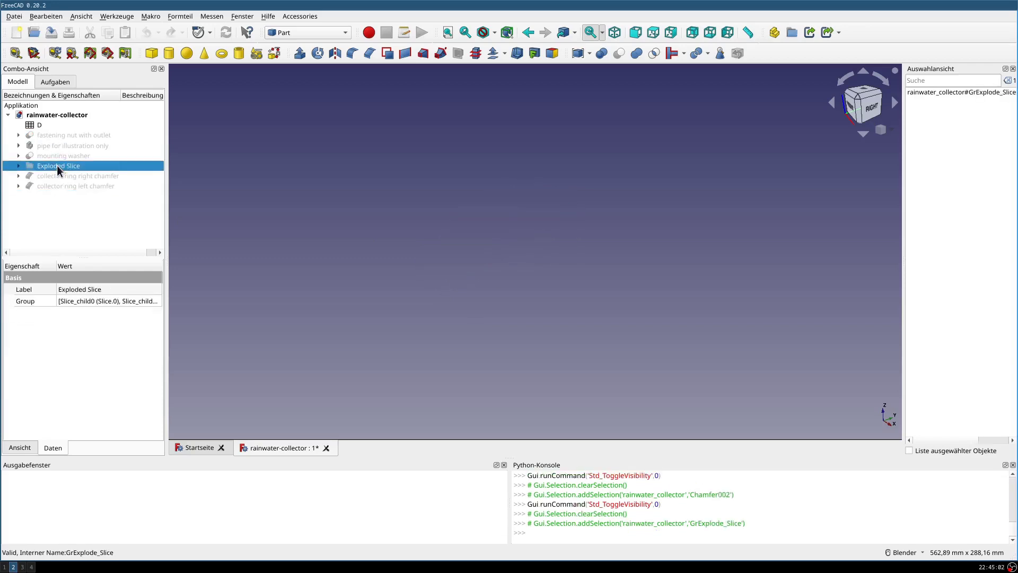
pyautogui.press('space')
pyautogui.press('space')
pyautogui.click(60, 136)
pyautogui.press('space')
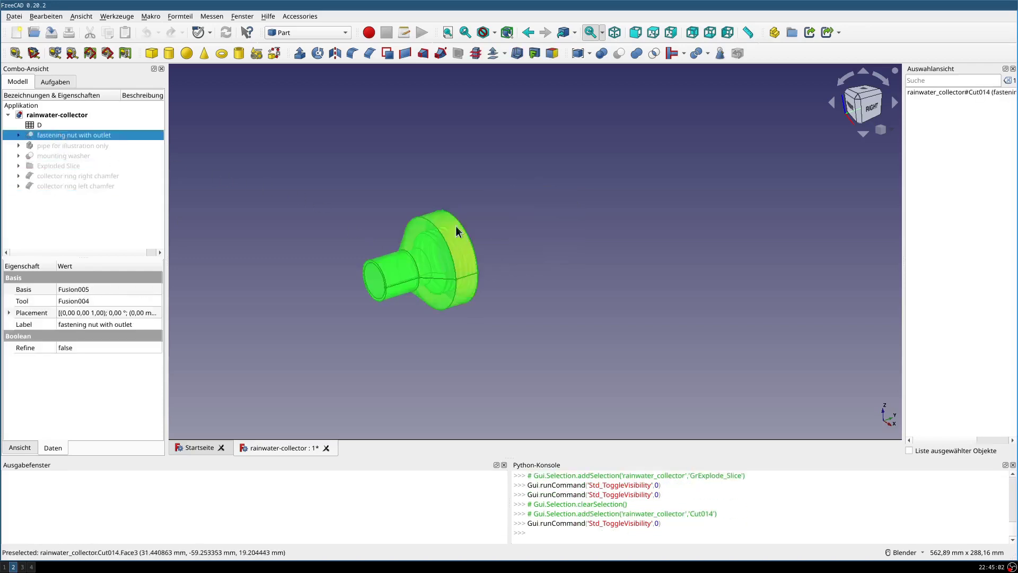
pyautogui.moveTo(581, 268); pyautogui.dragTo(416, 276, button='middle')
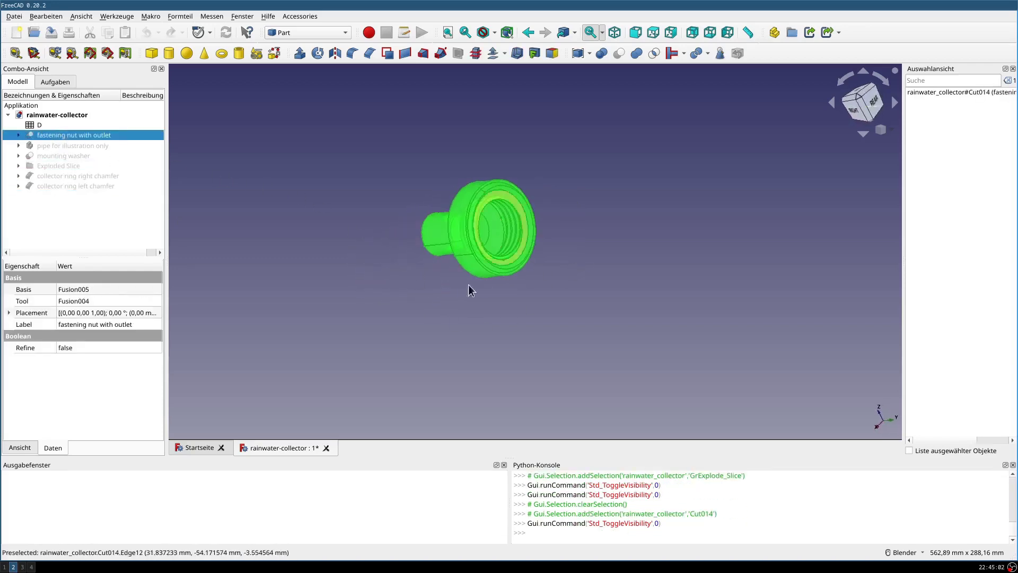
pyautogui.click(468, 326)
pyautogui.moveTo(468, 330); pyautogui.dragTo(510, 286, button='middle')
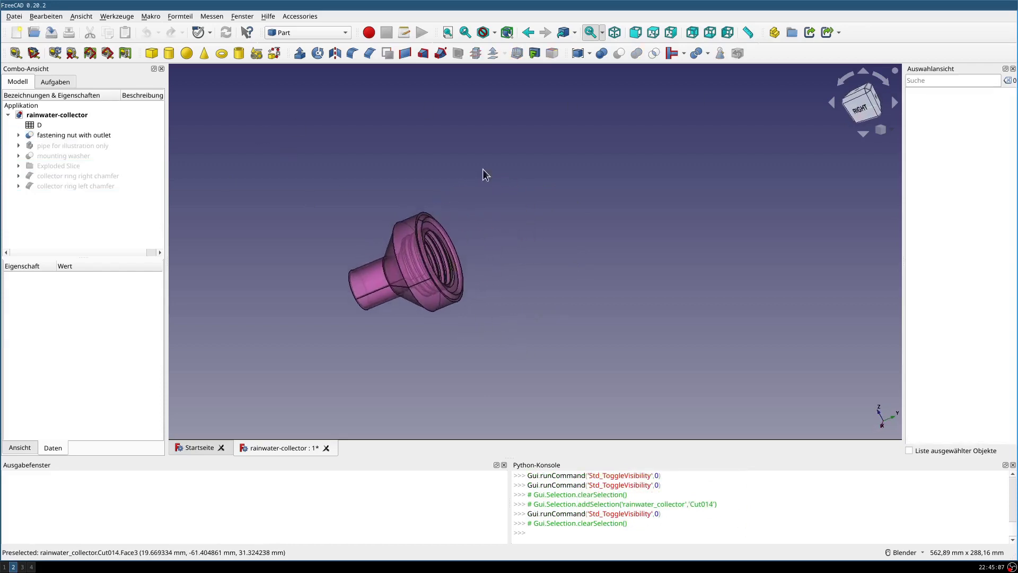
pyautogui.click(68, 135)
pyautogui.press('space')
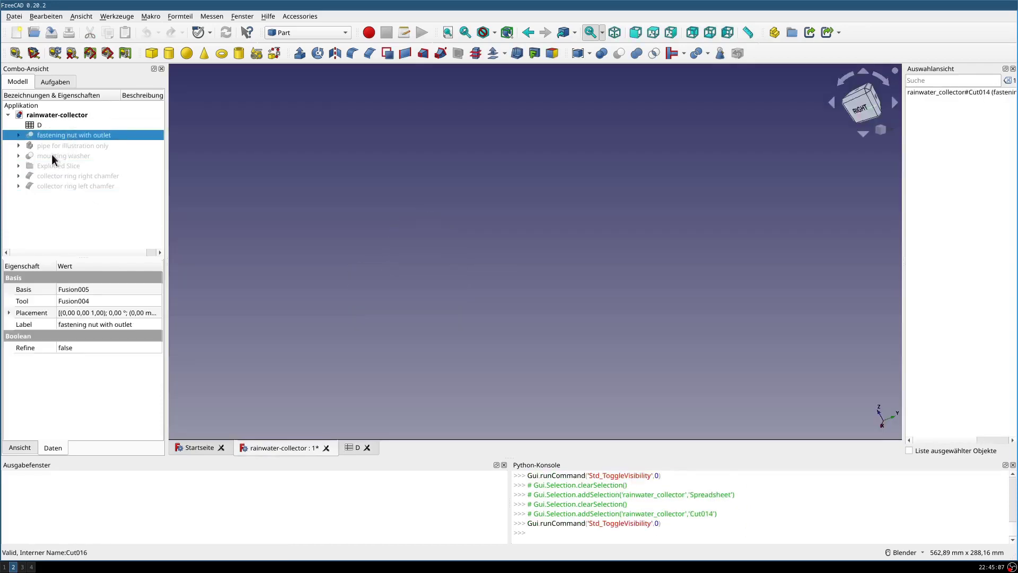
pyautogui.click(59, 156)
pyautogui.press('space')
pyautogui.moveTo(409, 278); pyautogui.dragTo(535, 249, button='middle')
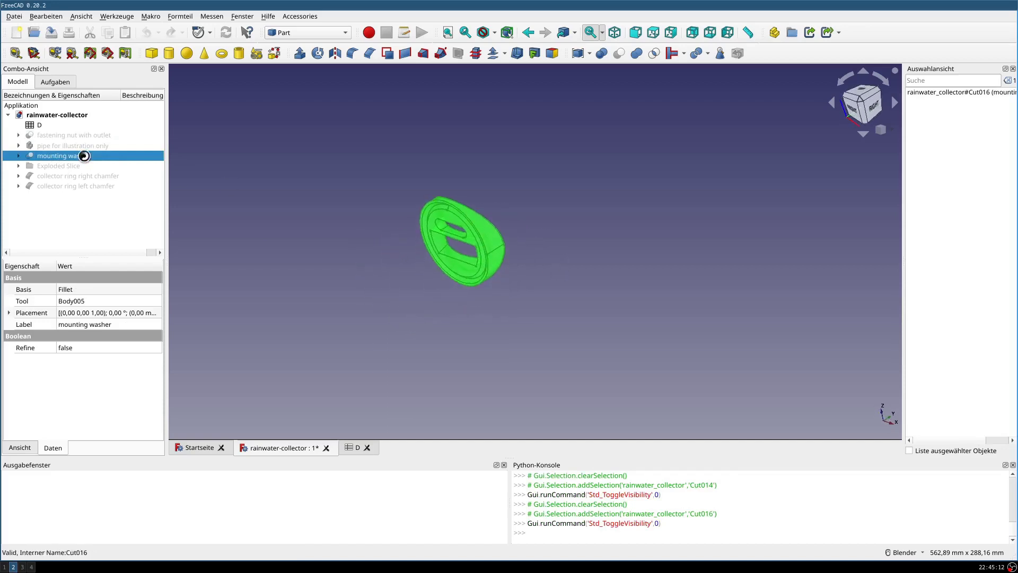
pyautogui.click(604, 291)
pyautogui.moveTo(604, 292); pyautogui.dragTo(529, 305, button='middle')
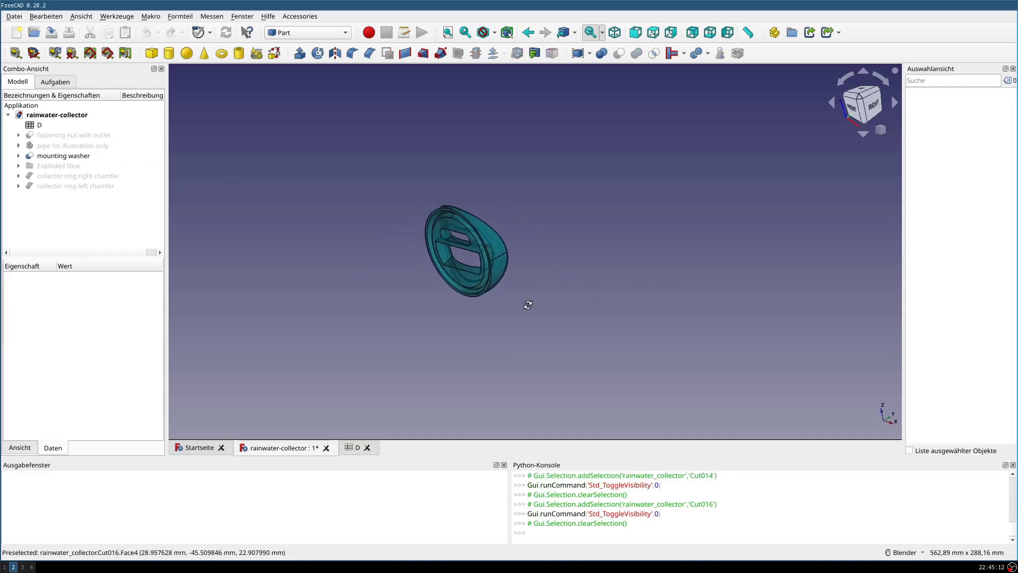
pyautogui.click(72, 146)
pyautogui.press('space')
pyautogui.click(405, 312)
pyautogui.moveTo(404, 311); pyautogui.dragTo(393, 307, button='middle')
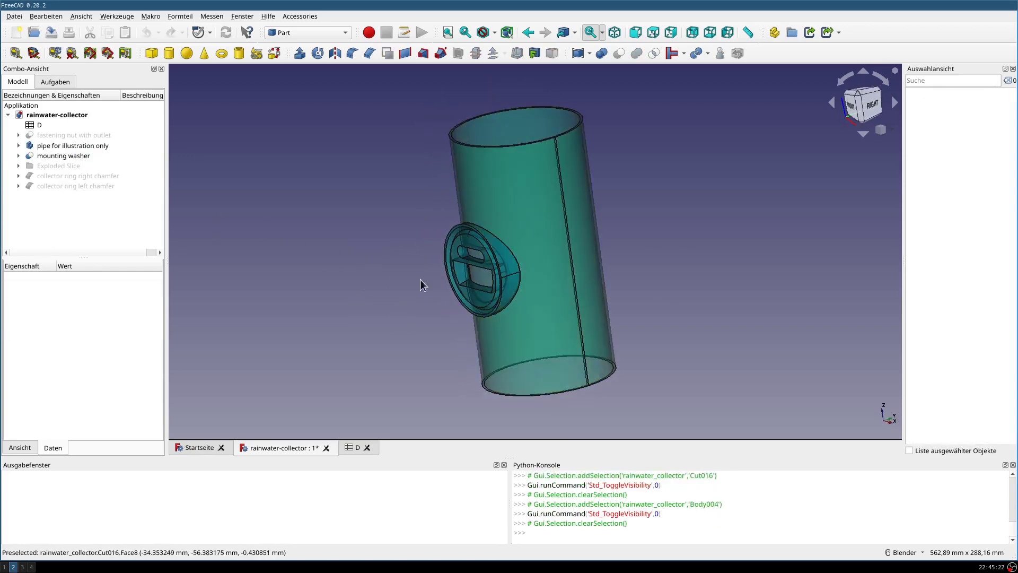
pyautogui.click(52, 147)
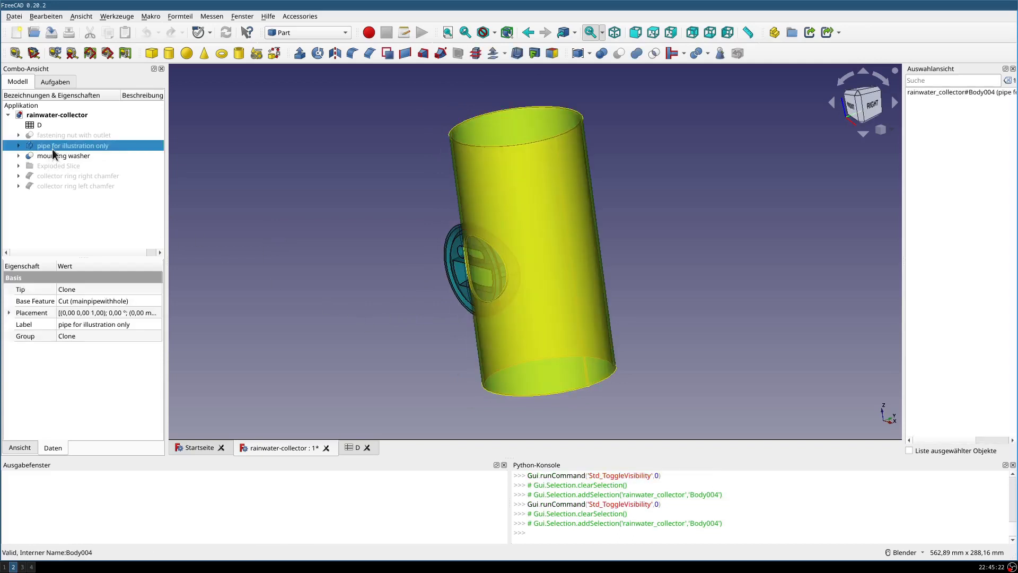
pyautogui.click(52, 155)
pyautogui.press('space')
pyautogui.click(56, 176)
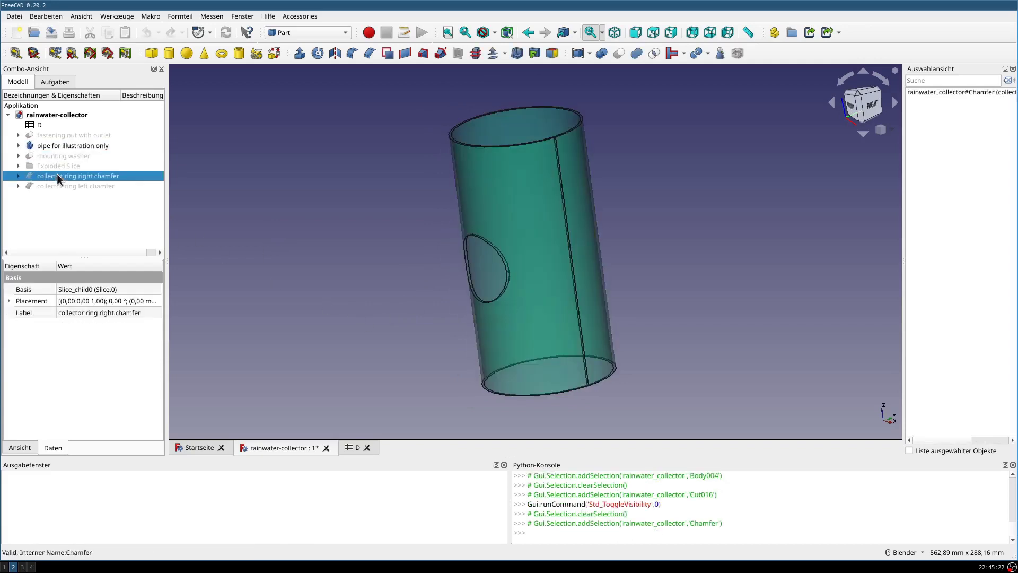
pyautogui.press('space')
pyautogui.click(61, 186)
pyautogui.press('space')
pyautogui.click(295, 229)
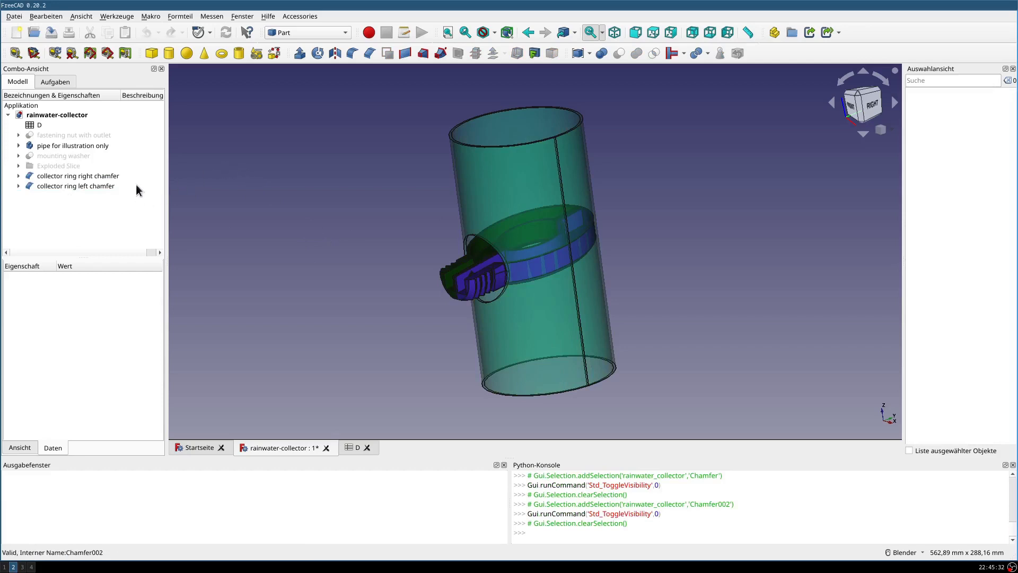
pyautogui.click(56, 156)
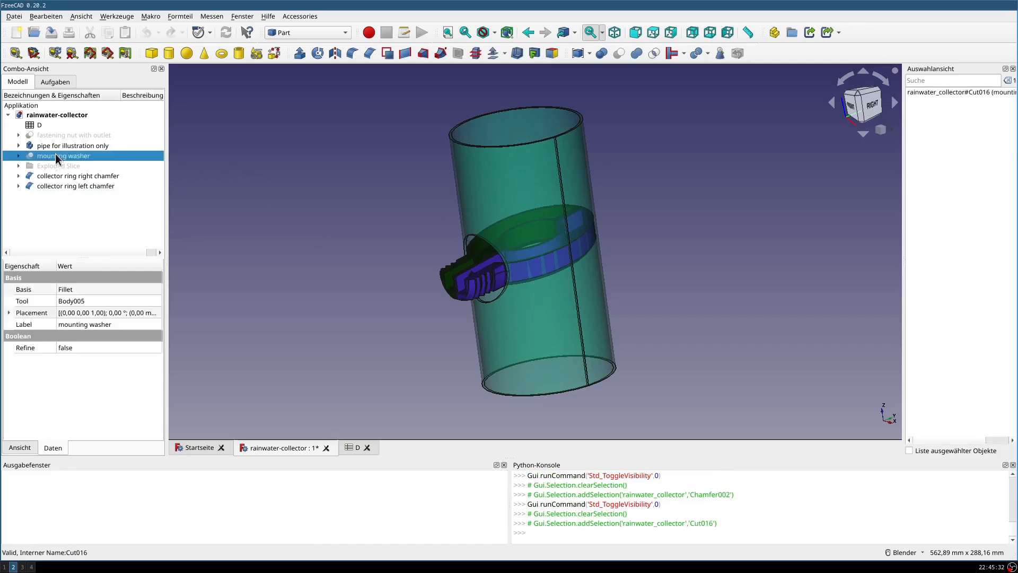
pyautogui.press('space')
pyautogui.click(322, 220)
pyautogui.click(55, 134)
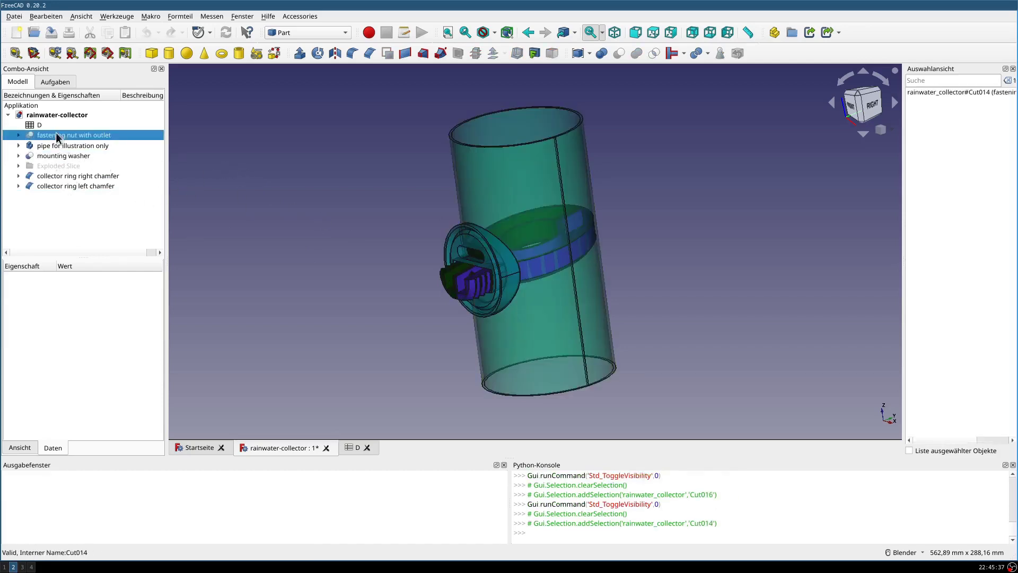
pyautogui.press('space')
pyautogui.click(311, 317)
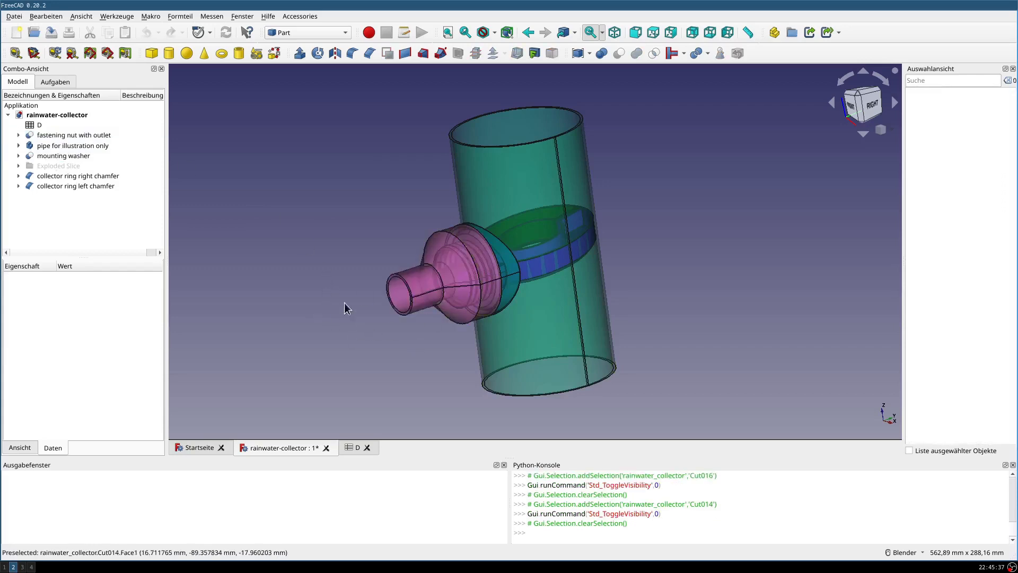
pyautogui.moveTo(541, 294); pyautogui.dragTo(375, 296, button='middle')
# Change mainpipehole in cell B3 of spreadsheet D from =54mm to =60mm and return to the collector model
pyautogui.doubleClick(40, 124)
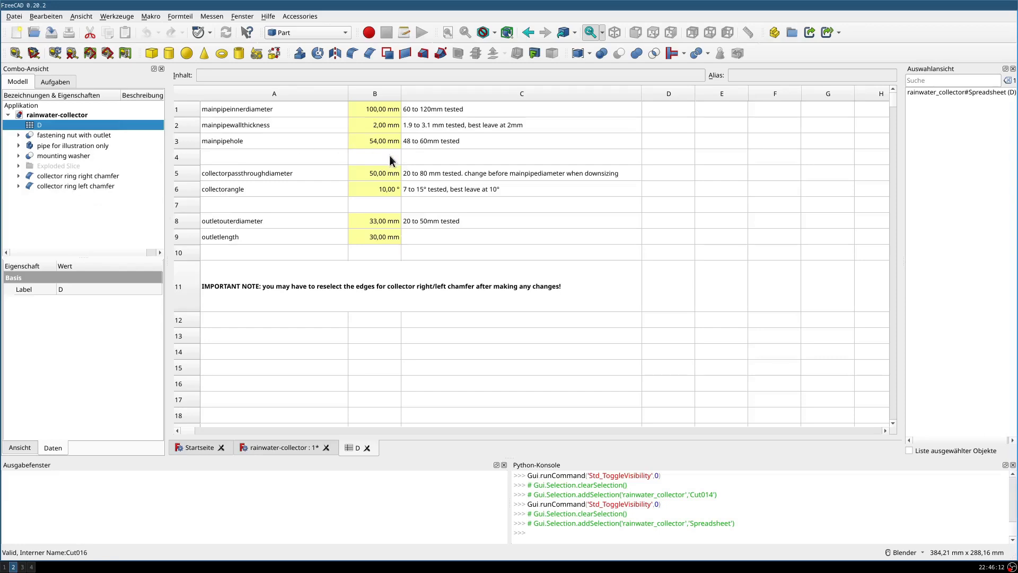
pyautogui.click(373, 142)
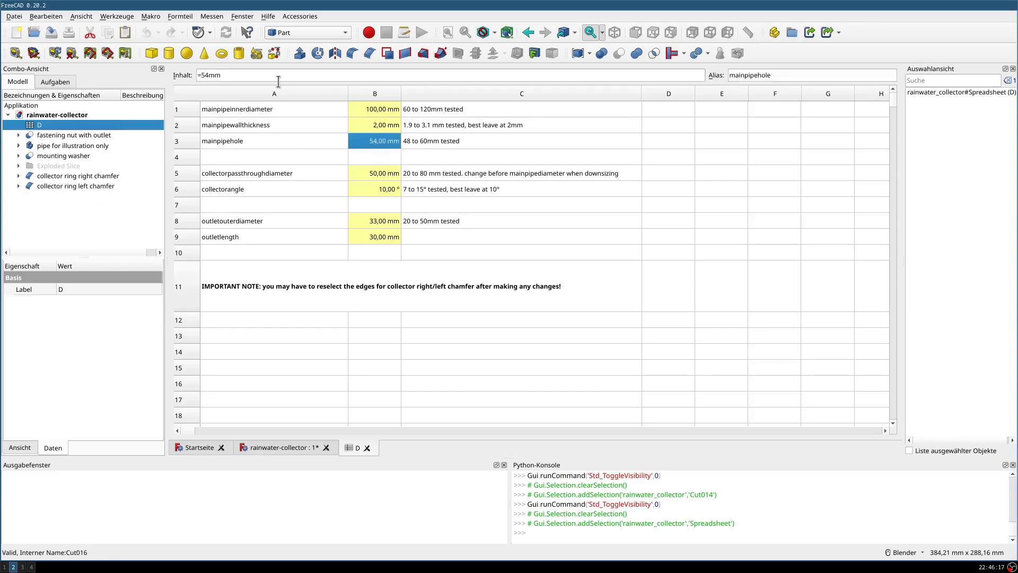
pyautogui.click(205, 76)
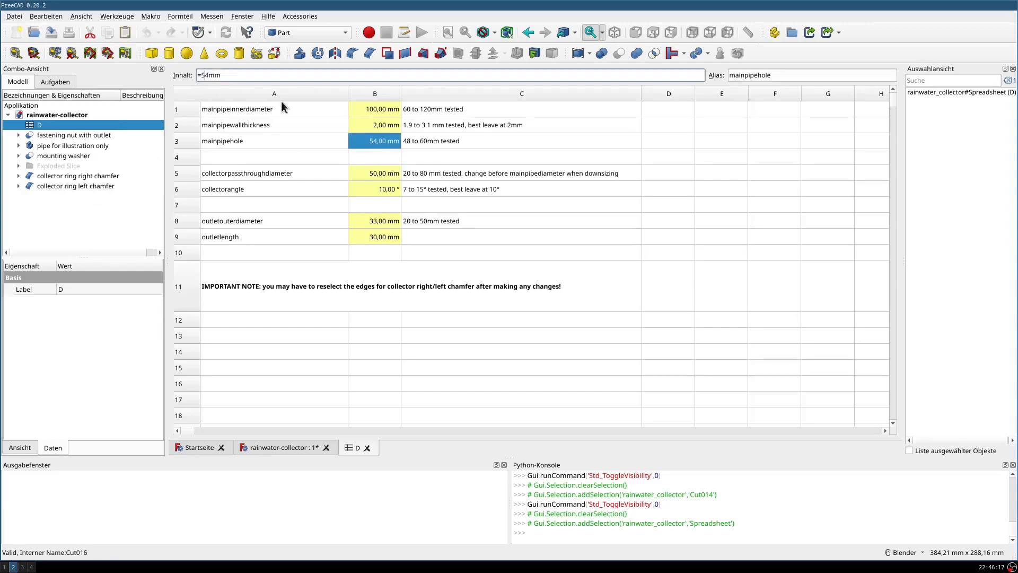
pyautogui.write('6')
pyautogui.press('Delete')
pyautogui.write('0')
pyautogui.press('End')
pyautogui.press('Return')
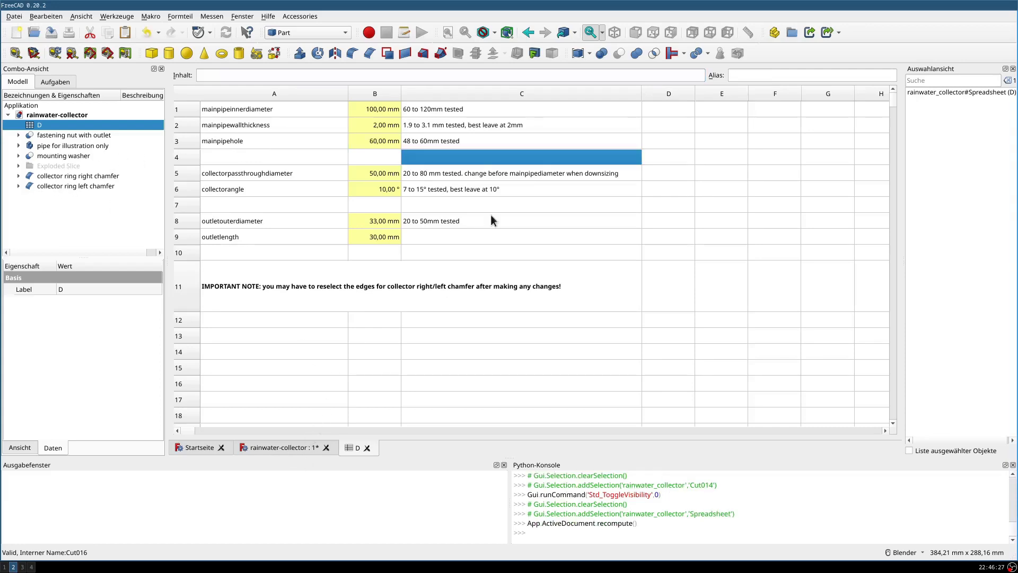
pyautogui.click(292, 447)
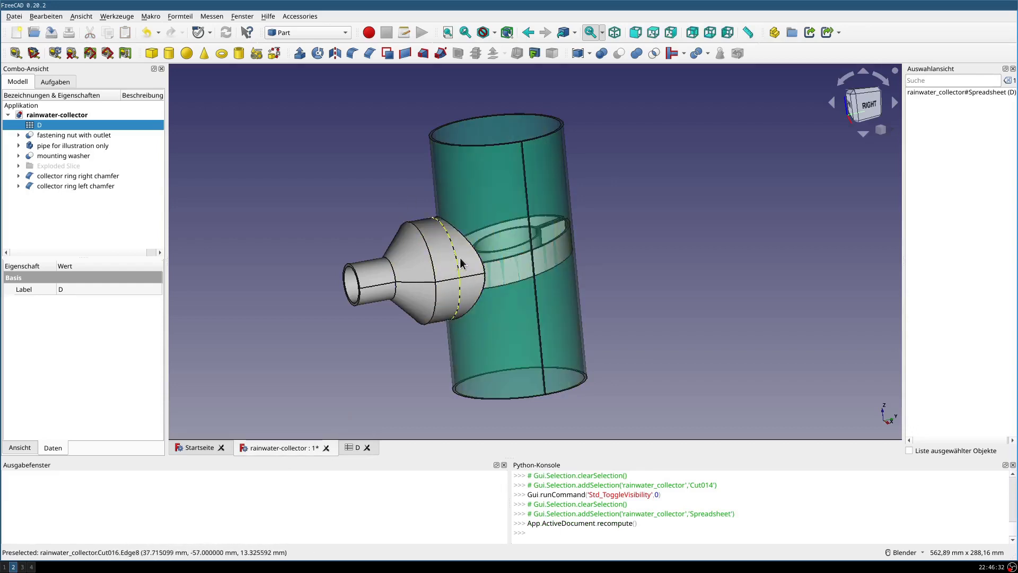
pyautogui.click(52, 176)
pyautogui.press('space')
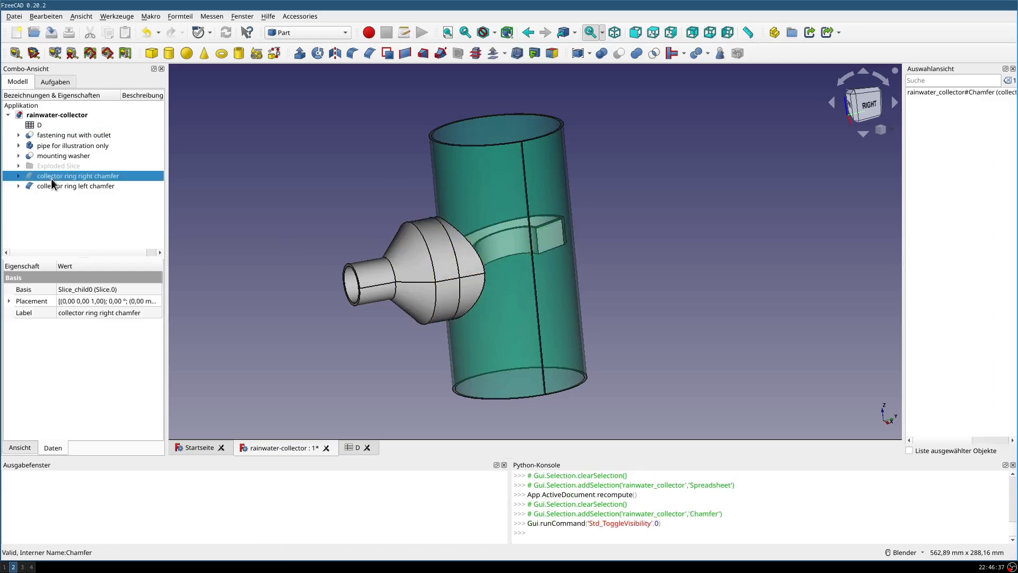
pyautogui.click(51, 185)
pyautogui.press('space')
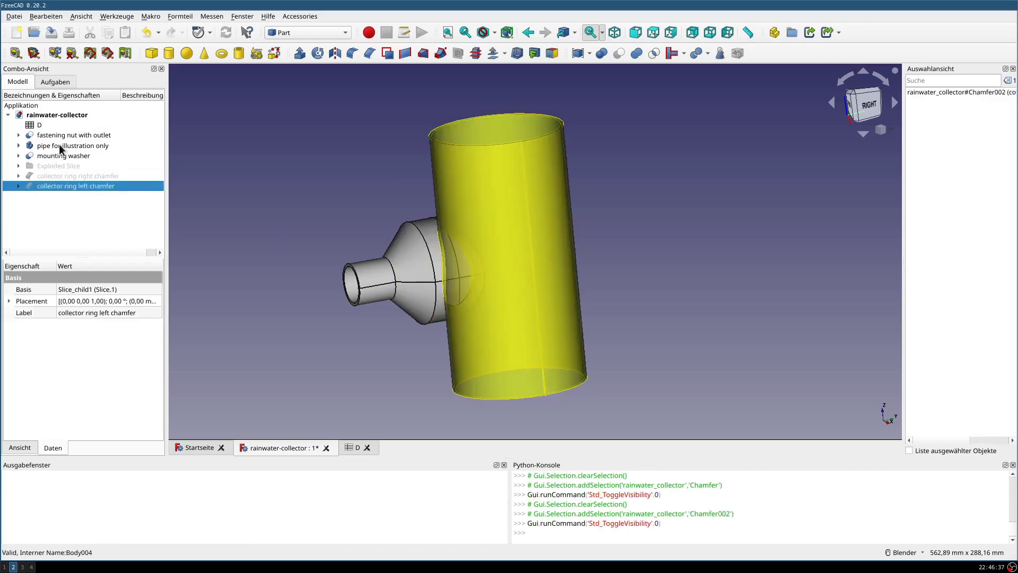
pyautogui.click(59, 155)
pyautogui.press('space')
pyautogui.click(62, 148)
pyautogui.click(64, 135)
pyautogui.press('space')
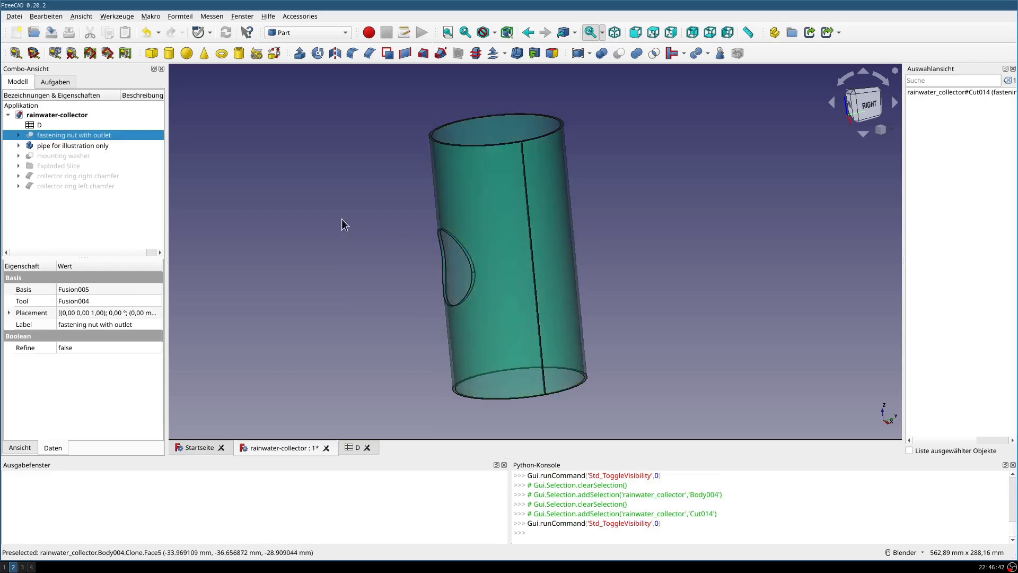
pyautogui.click(63, 175)
pyautogui.press('space')
pyautogui.click(53, 185)
pyautogui.press('space')
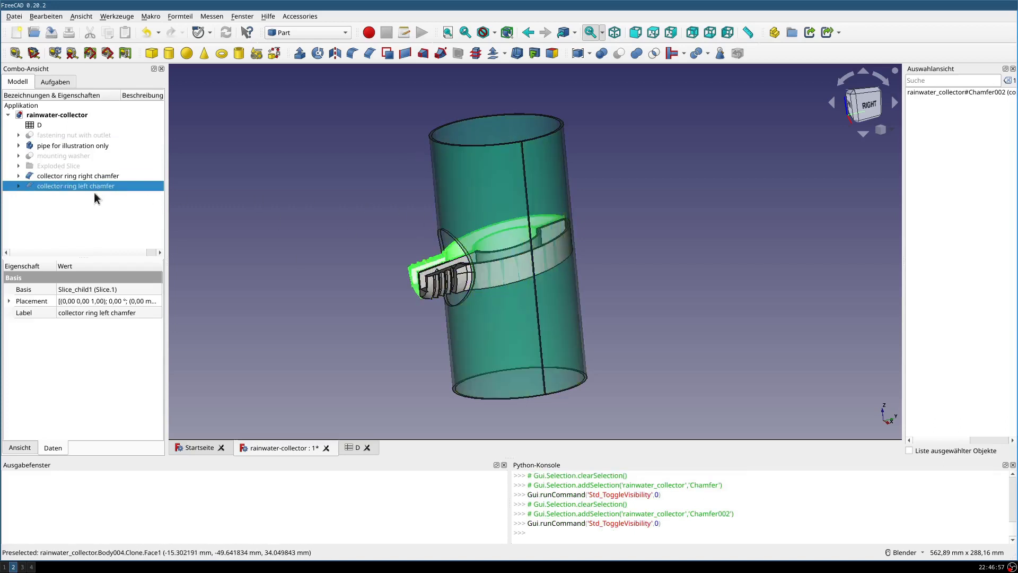
pyautogui.click(45, 155)
pyautogui.press('space')
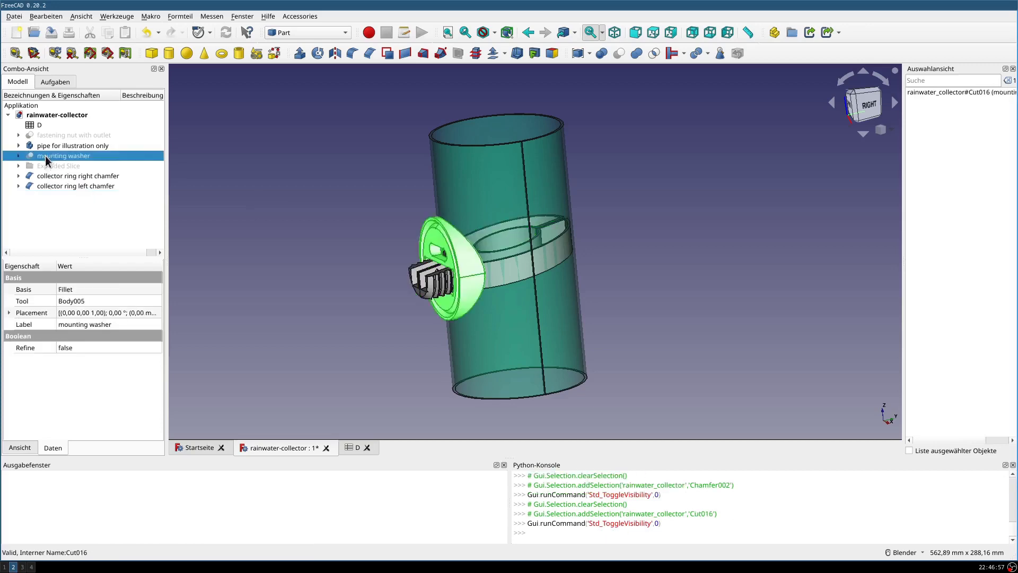
pyautogui.click(58, 135)
pyautogui.press('space')
# In spreadsheet D, undo the mainpipehole change so B3 is back at 54 mm
pyautogui.doubleClick(39, 124)
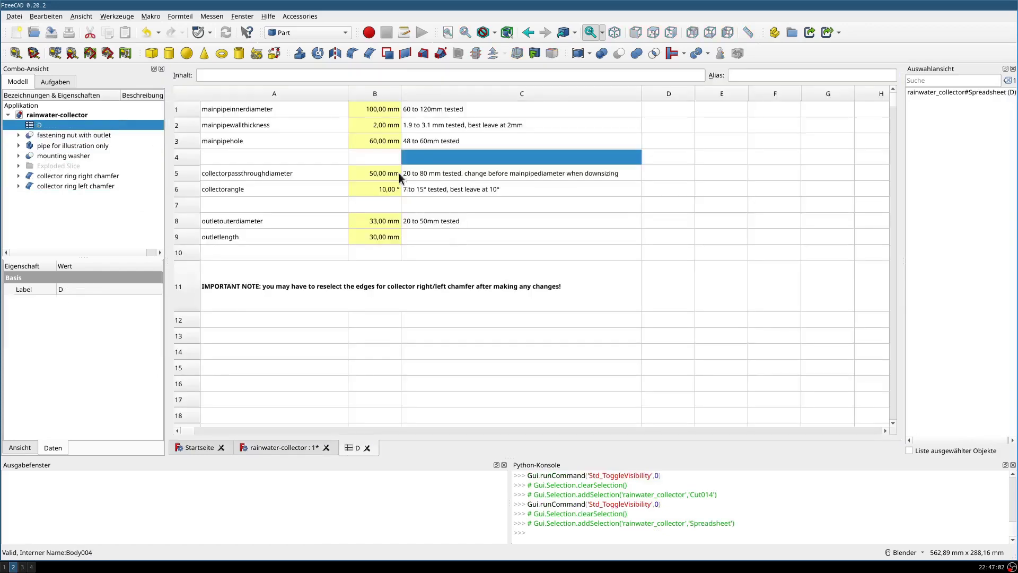
pyautogui.click(382, 142)
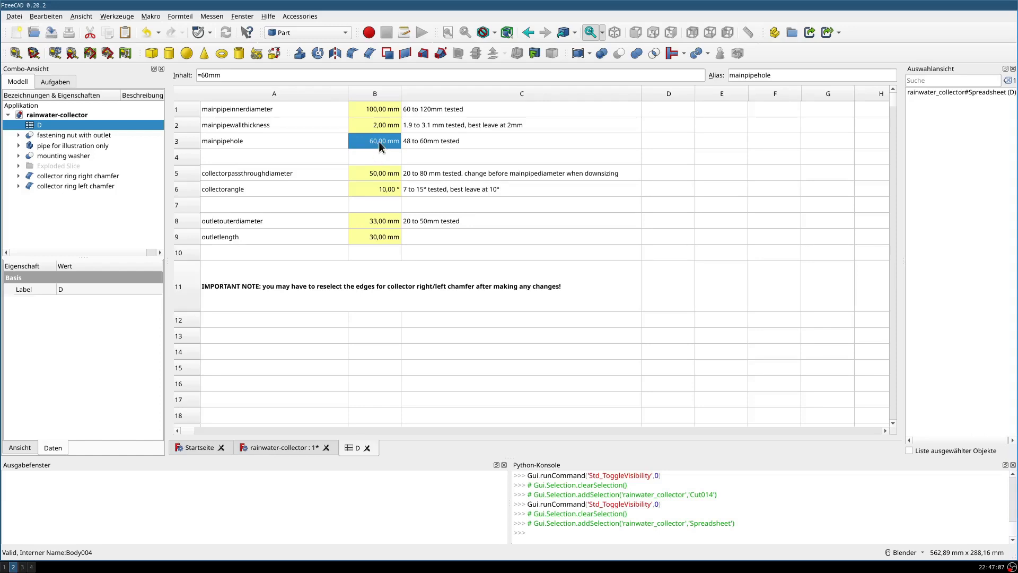
pyautogui.hotkey('ctrl', 'z')
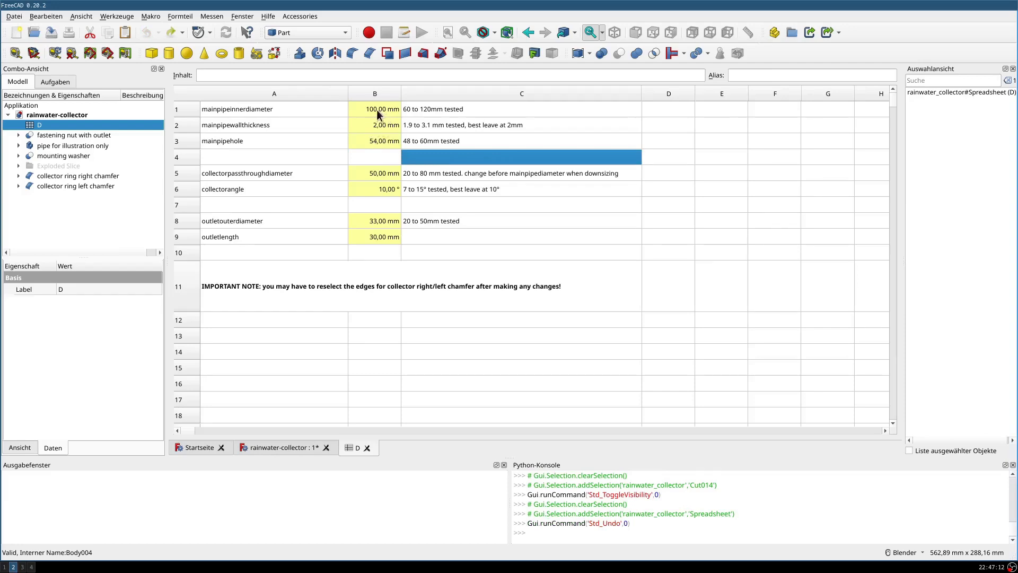
# Set collectorpassthroughdiameter in B5 to =20mm and view the recomputed model from above
pyautogui.click(375, 179)
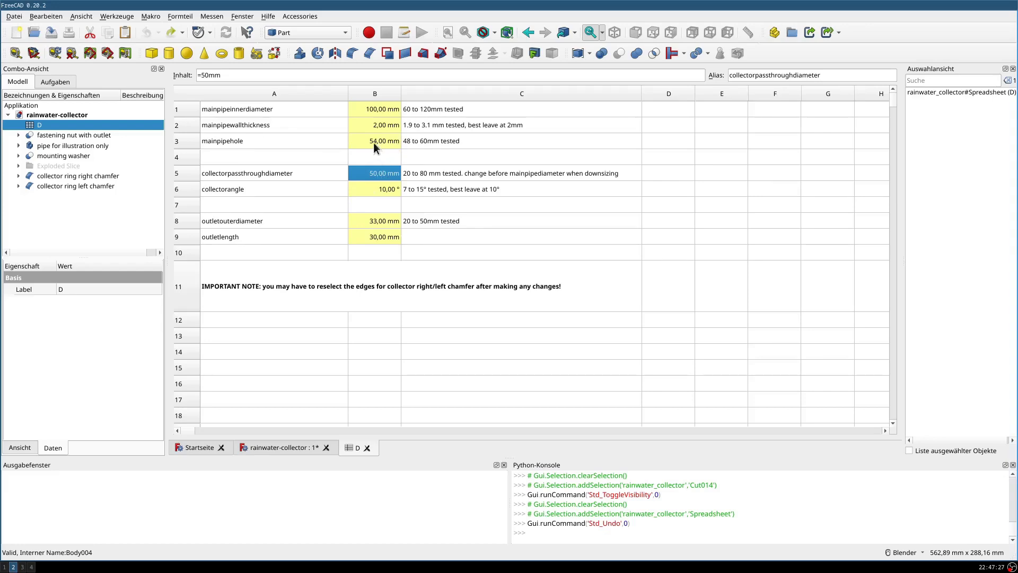
pyautogui.doubleClick(372, 174)
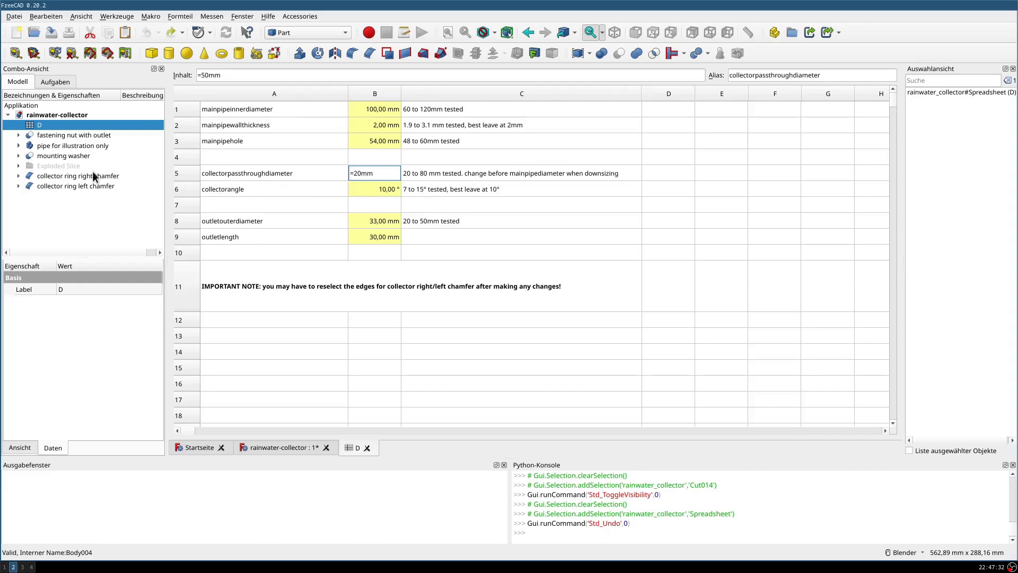
pyautogui.press('Return')
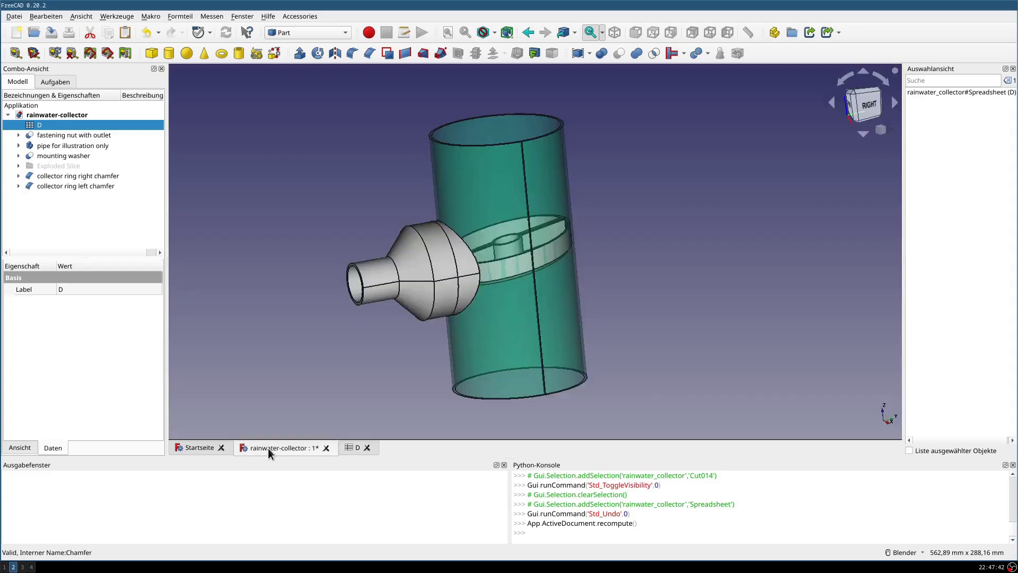
pyautogui.click(268, 447)
pyautogui.moveTo(697, 260); pyautogui.dragTo(494, 350, button='middle')
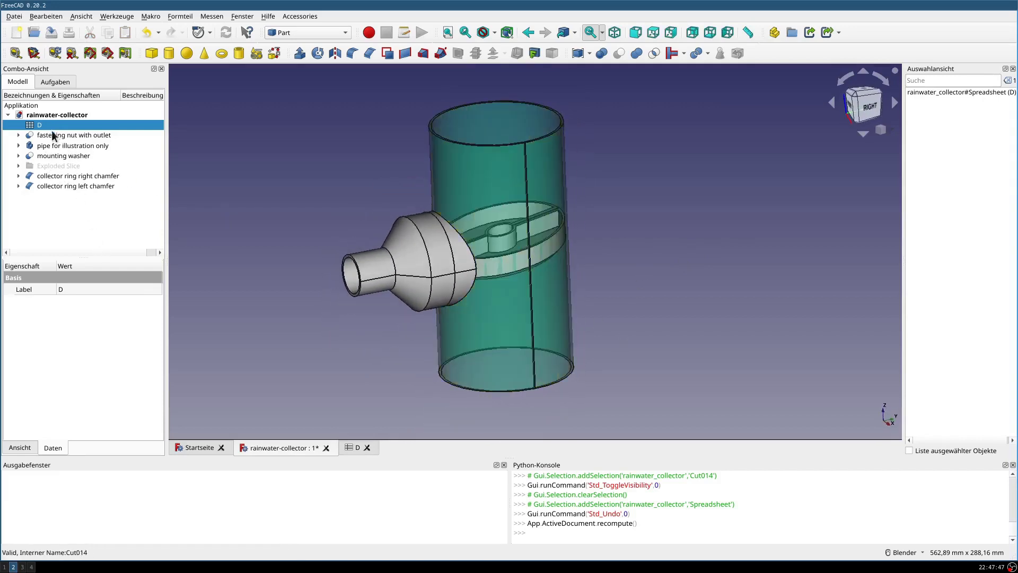
# Set mainpipeinnerdiameter in B1 of spreadsheet D to =60mm and orbit the updated collector
pyautogui.click(358, 448)
pyautogui.click(392, 111)
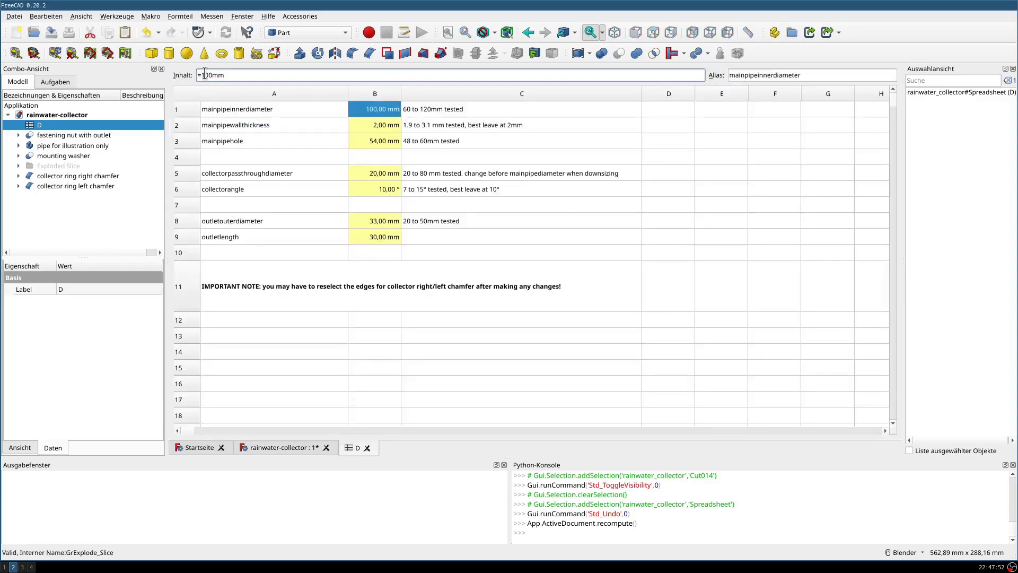
pyautogui.write('=60mm')
pyautogui.press('Return')
pyautogui.click(295, 449)
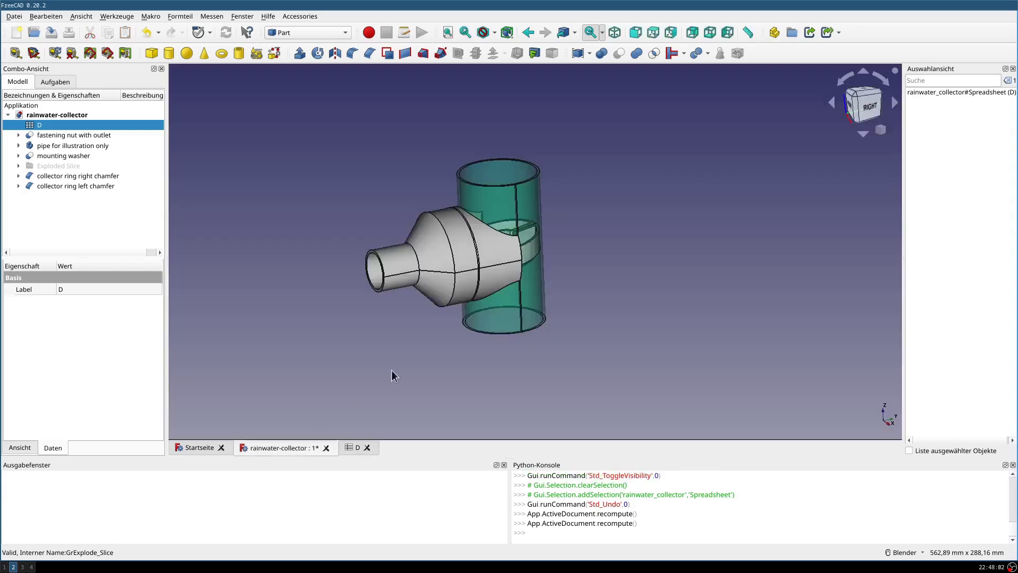
pyautogui.moveTo(631, 242); pyautogui.dragTo(507, 289, button='middle')
# Select the fastening nut's cone face and toggle the mounting washer's visibility
pyautogui.click(611, 247)
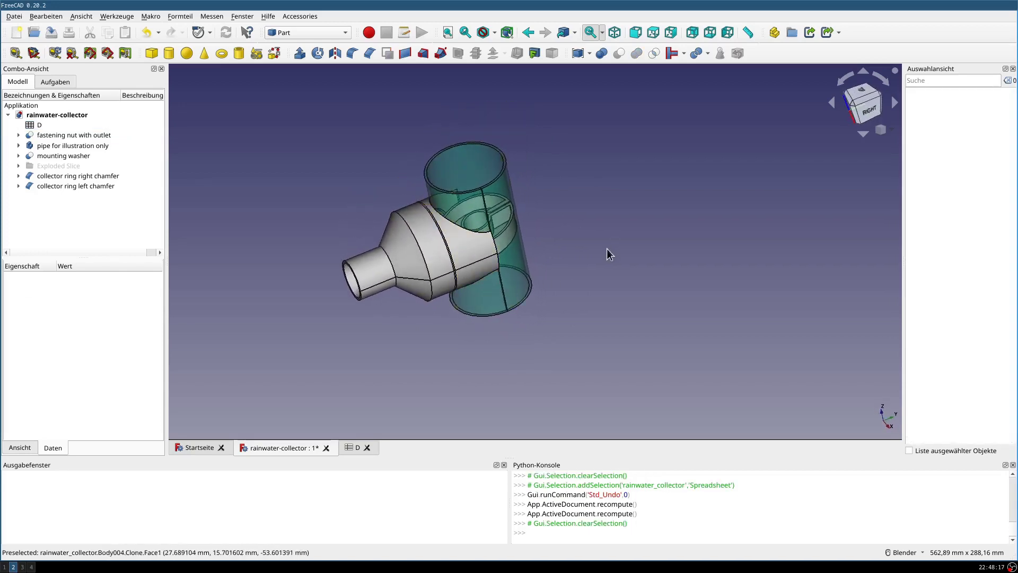
pyautogui.click(405, 257)
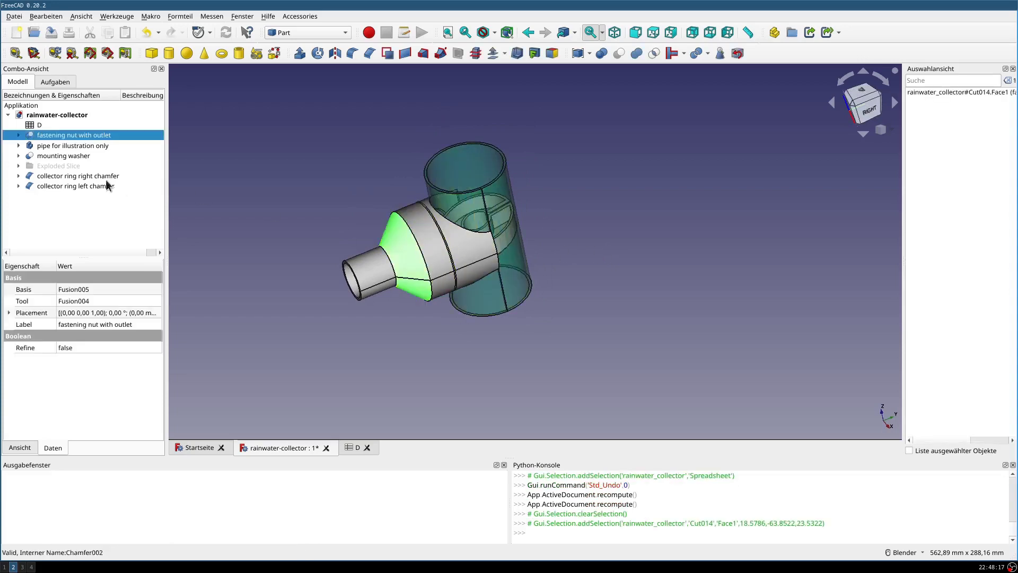
pyautogui.click(55, 155)
pyautogui.press('space')
pyautogui.press('space')
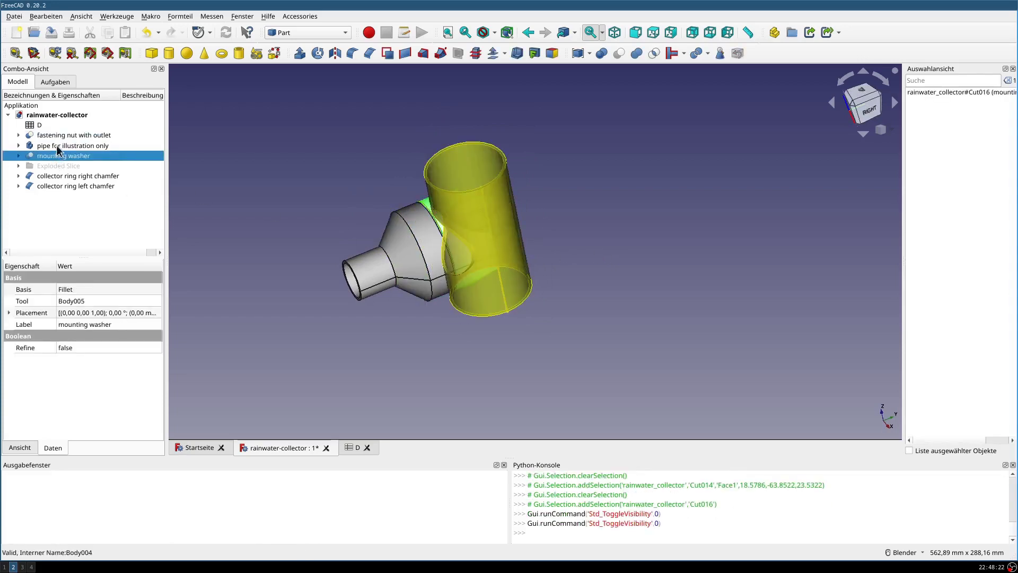
# Toggle the fastening nut's visibility and orbit to inspect the resized nut, washer and pipe
pyautogui.click(57, 148)
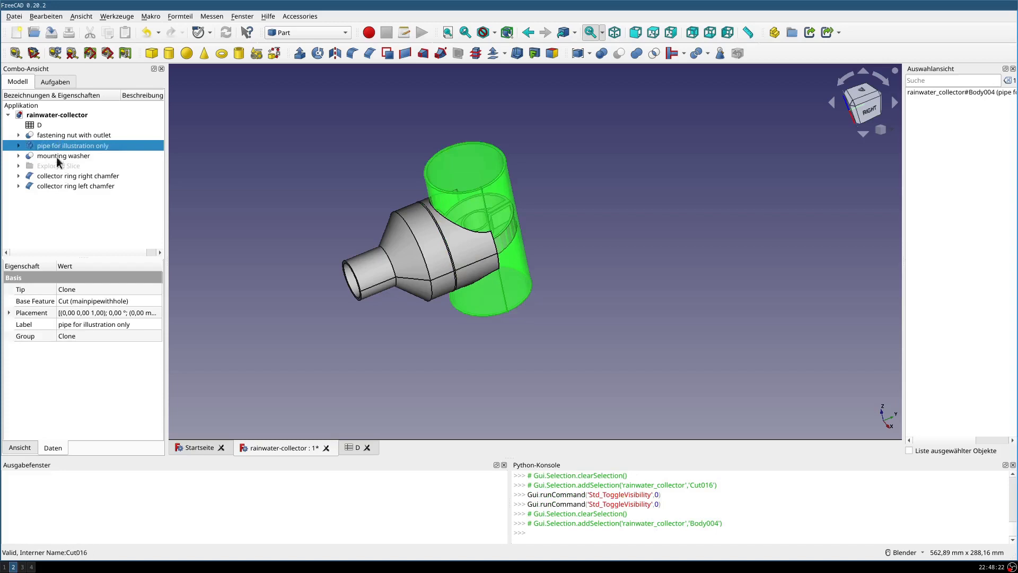
pyautogui.click(59, 135)
pyautogui.press('space')
pyautogui.moveTo(461, 299); pyautogui.dragTo(427, 283, button='middle')
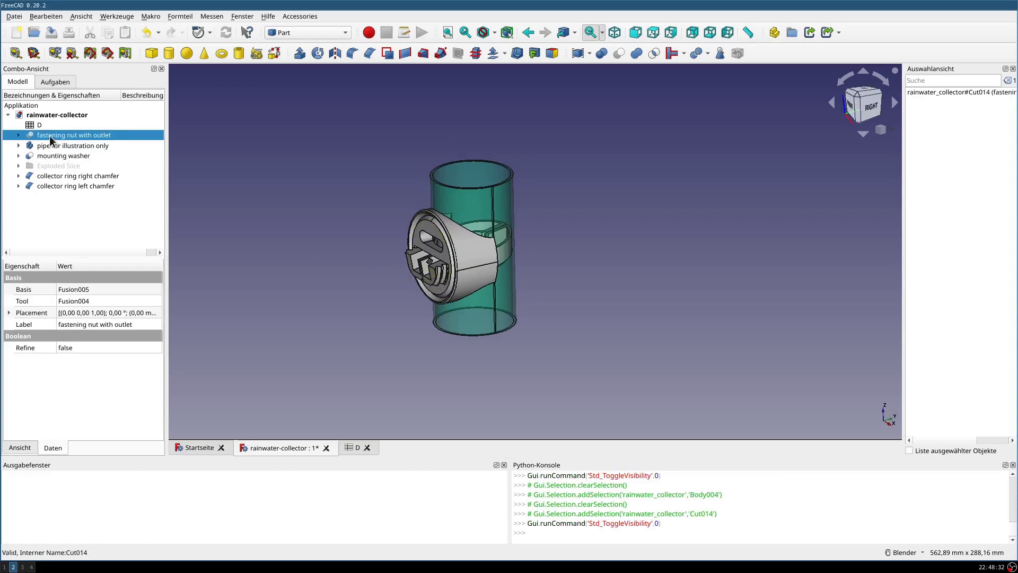
pyautogui.press('space')
pyautogui.press('space')
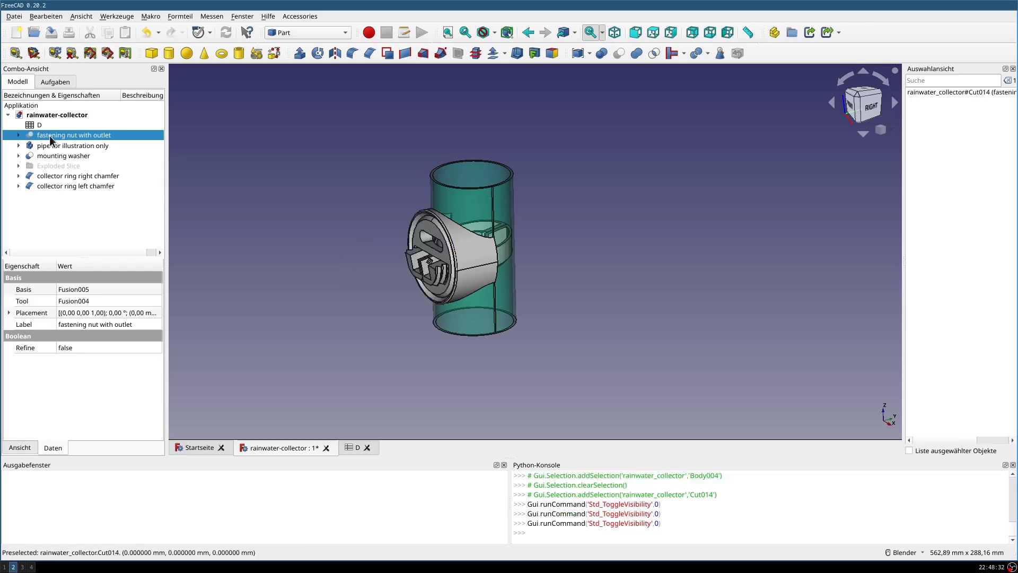
pyautogui.press('space')
pyautogui.moveTo(345, 244); pyautogui.dragTo(638, 286, button='middle')
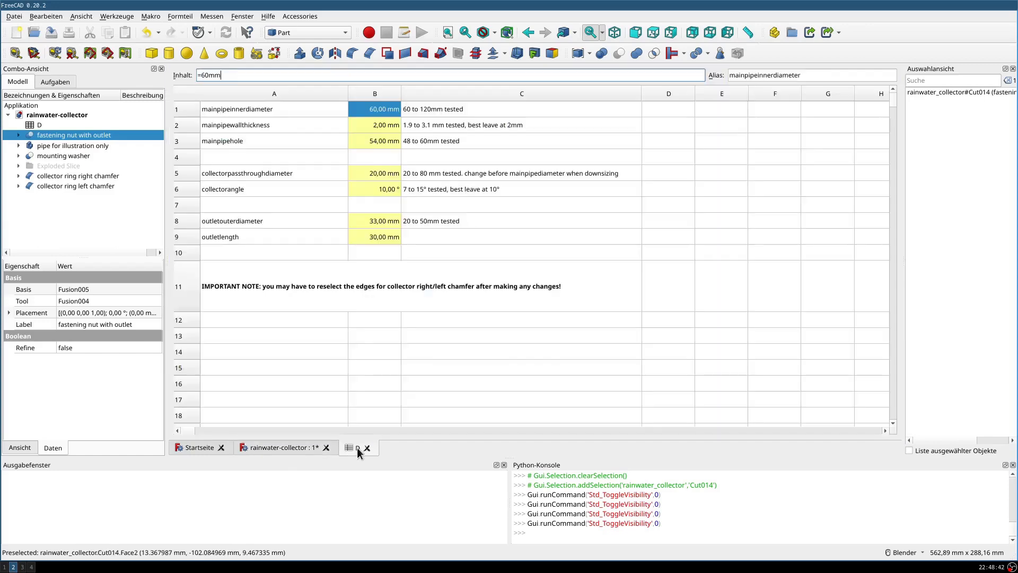
# Hide the fastening nut, mounting washer and illustration pipe, then orbit to view the ring from the rear
pyautogui.click(288, 452)
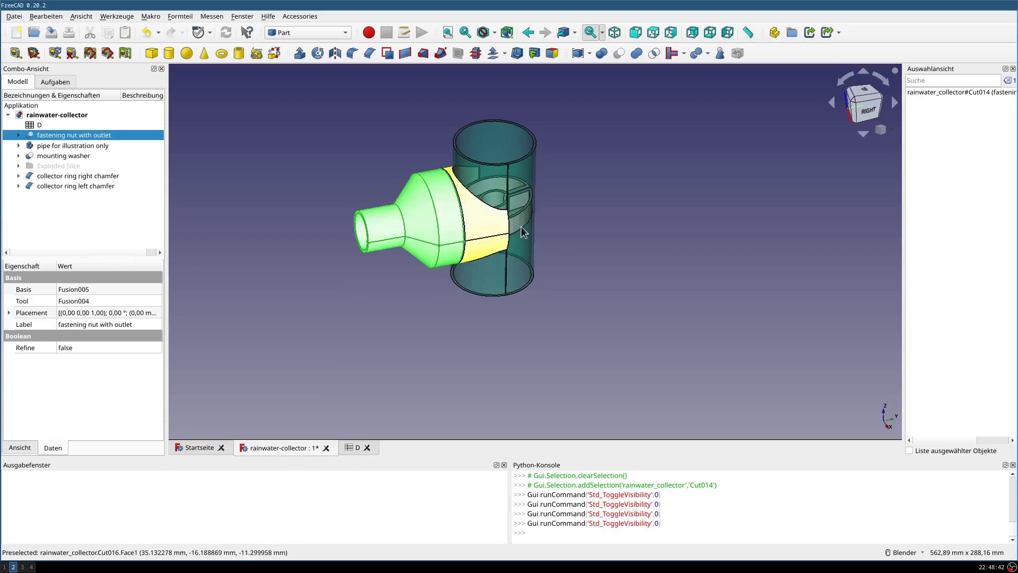
pyautogui.moveTo(527, 226); pyautogui.dragTo(445, 323, button='middle')
pyautogui.scroll(5, 506, 322)
pyautogui.click(61, 145)
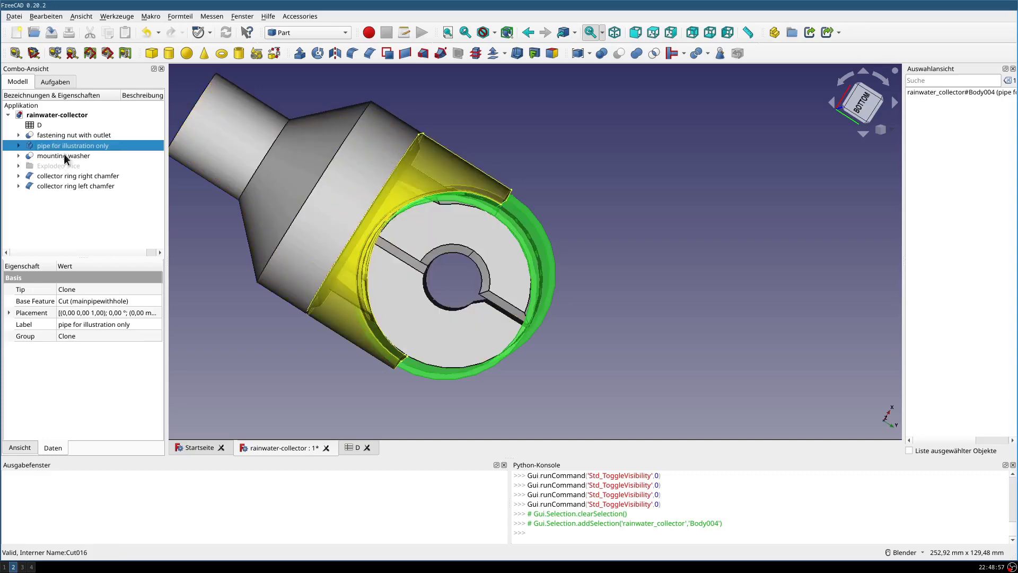
pyautogui.click(61, 136)
pyautogui.press('space')
pyautogui.click(60, 156)
pyautogui.press('space')
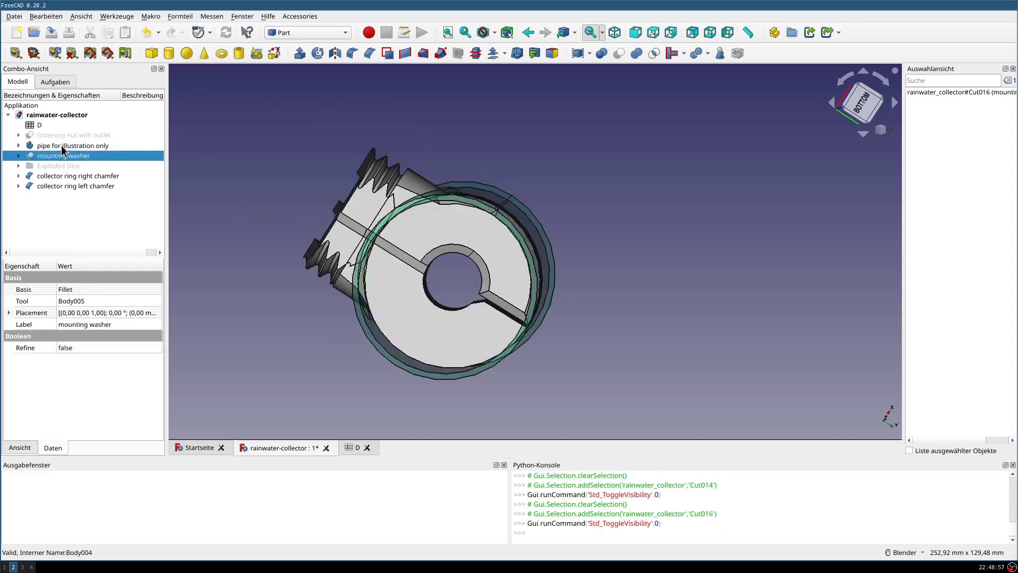
pyautogui.click(62, 145)
pyautogui.press('space')
pyautogui.moveTo(467, 266); pyautogui.dragTo(531, 315, button='middle')
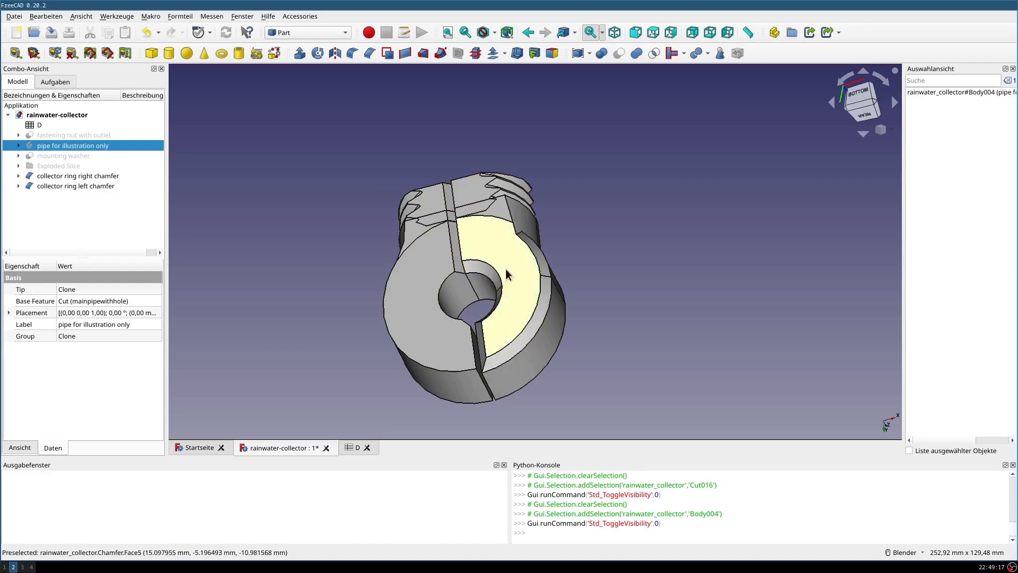
# Open the collector ring left half's chamfer for editing and clear its edge list
pyautogui.click(74, 187)
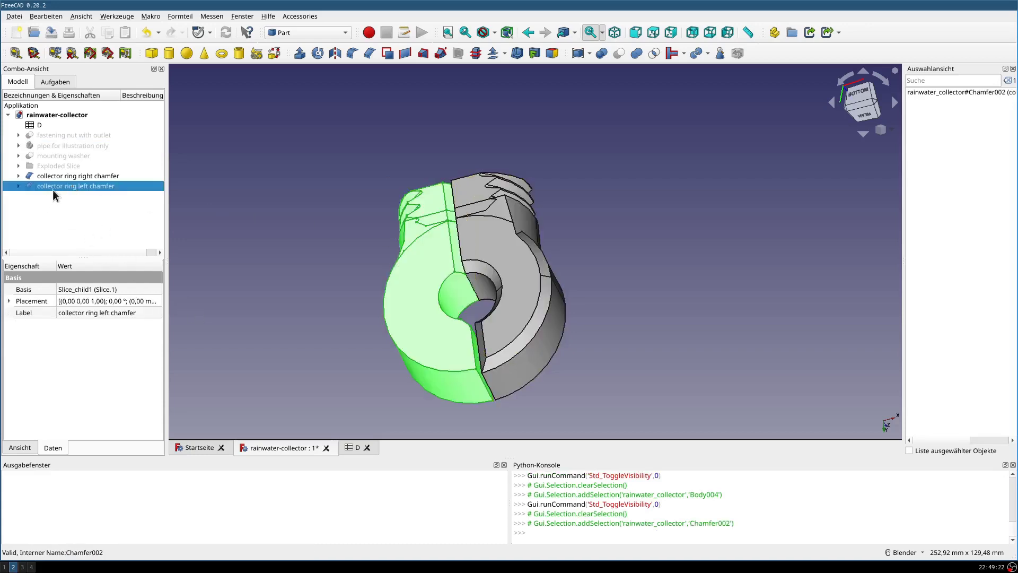
pyautogui.doubleClick(55, 188)
pyautogui.scroll(-4, 109, 300)
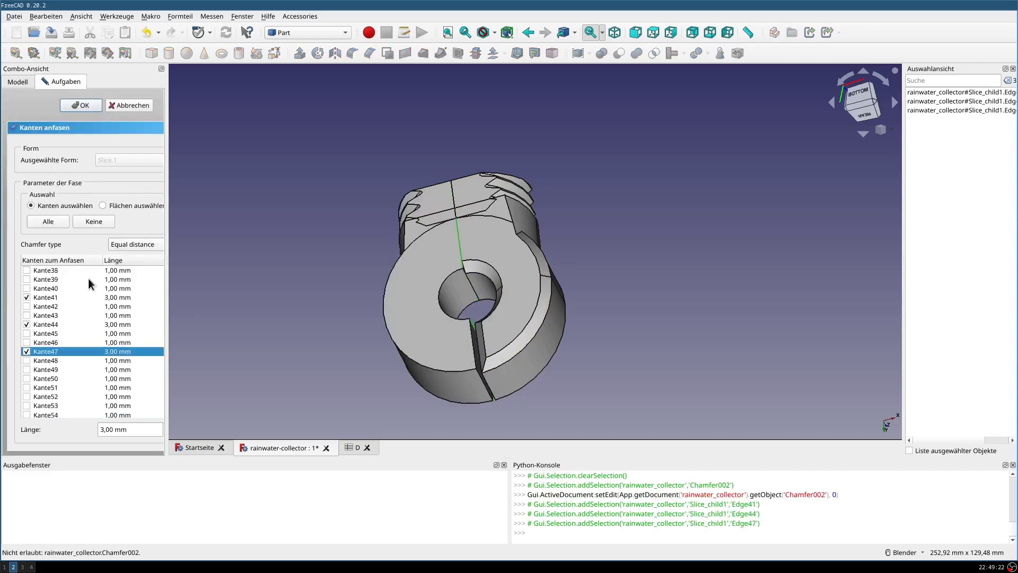
pyautogui.scroll(3, 60, 312)
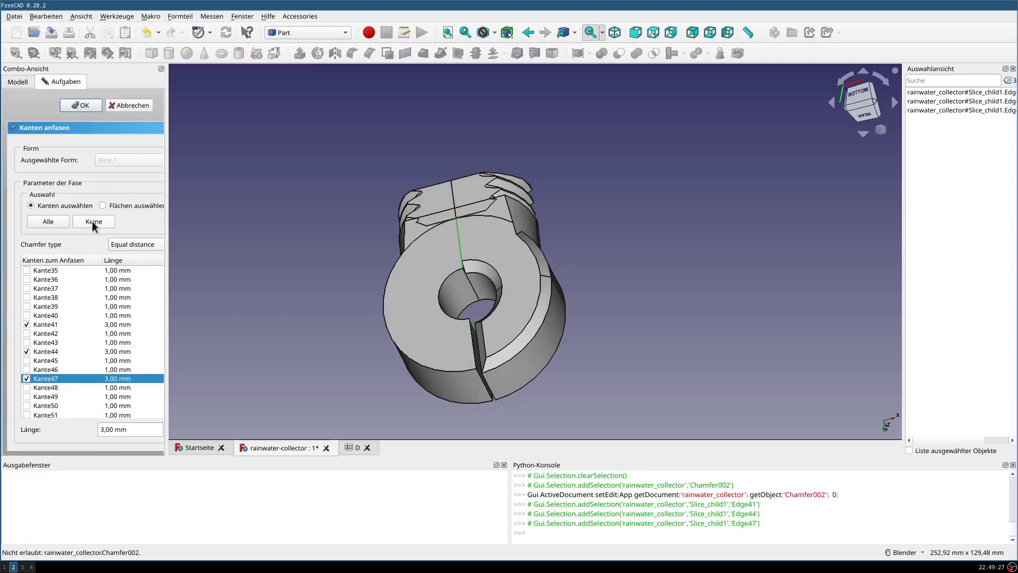
pyautogui.click(93, 222)
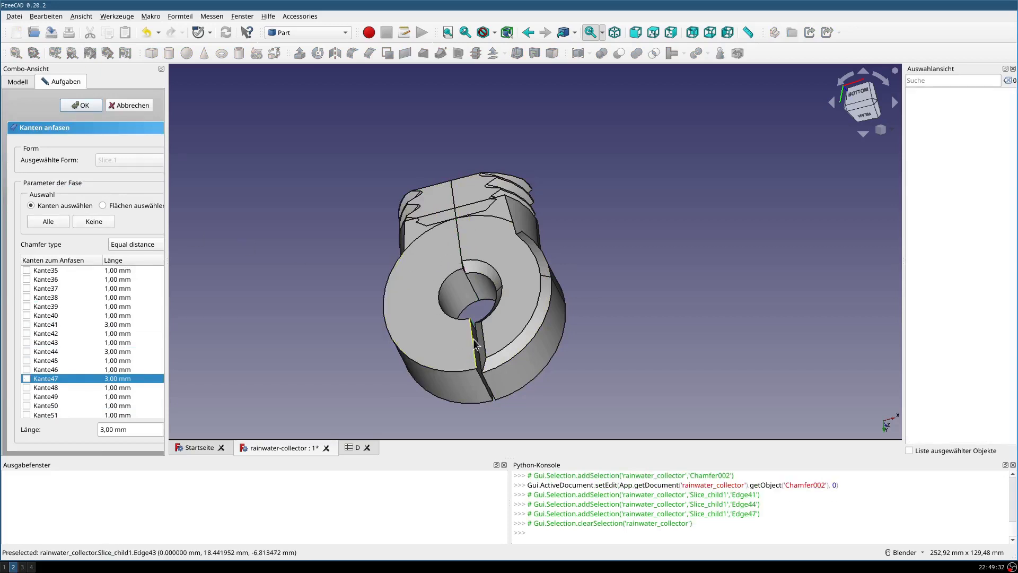
# Chamfer edges Kante46, Kante43 and Kante40 at 3.00 mm and confirm
pyautogui.click(451, 281)
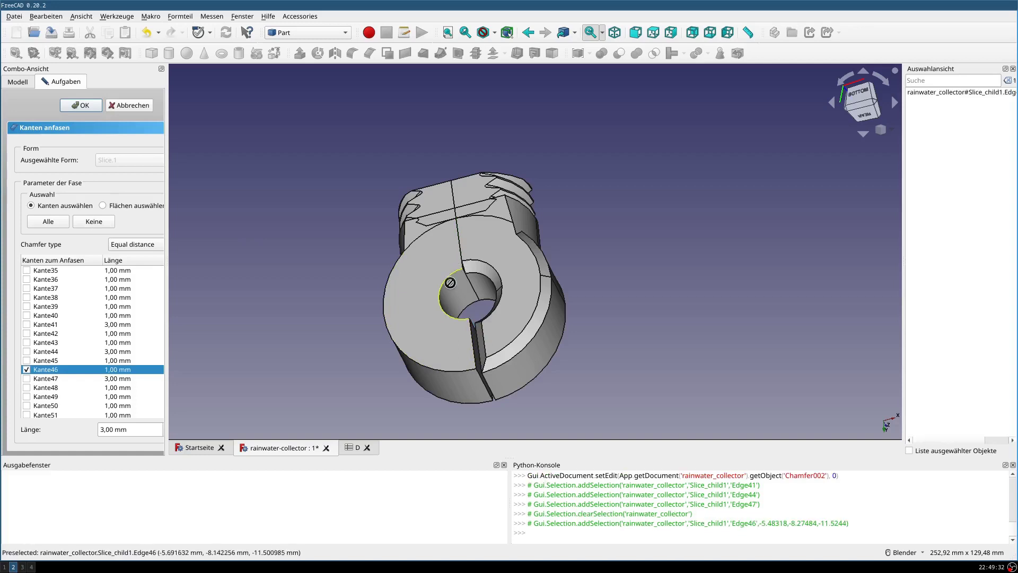
pyautogui.click(473, 336)
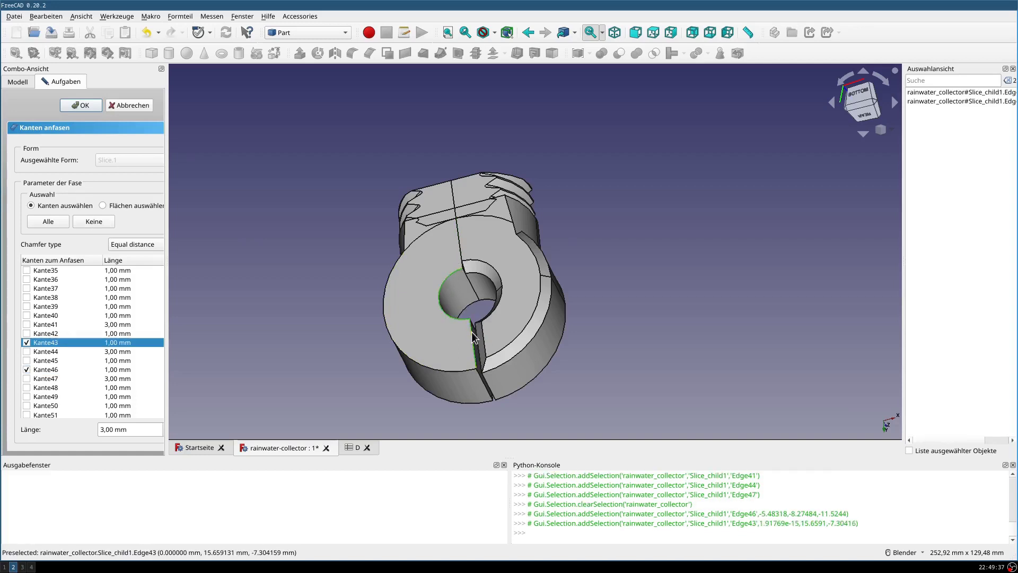
pyautogui.click(446, 377)
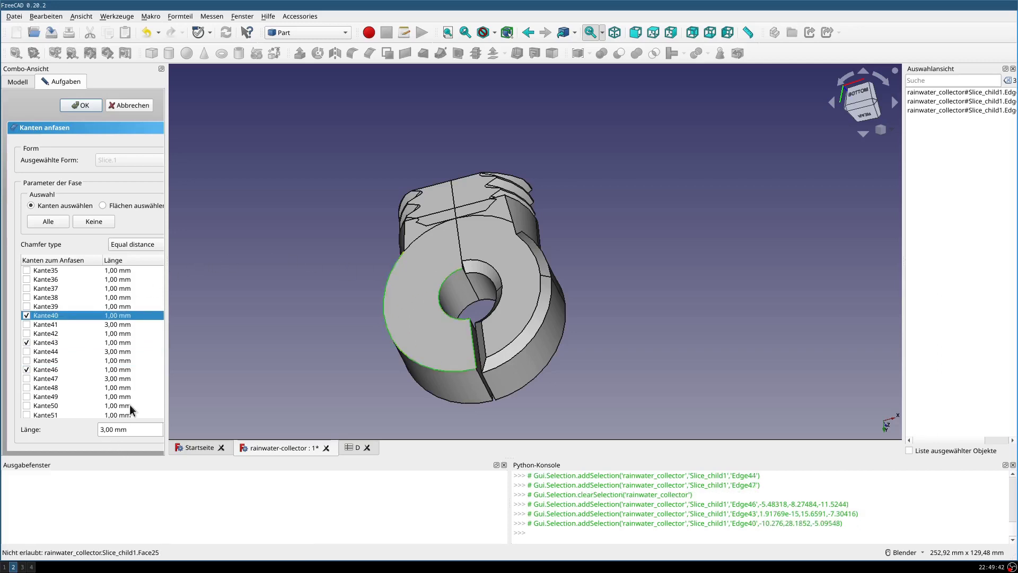
pyautogui.scroll(-1, 131, 410)
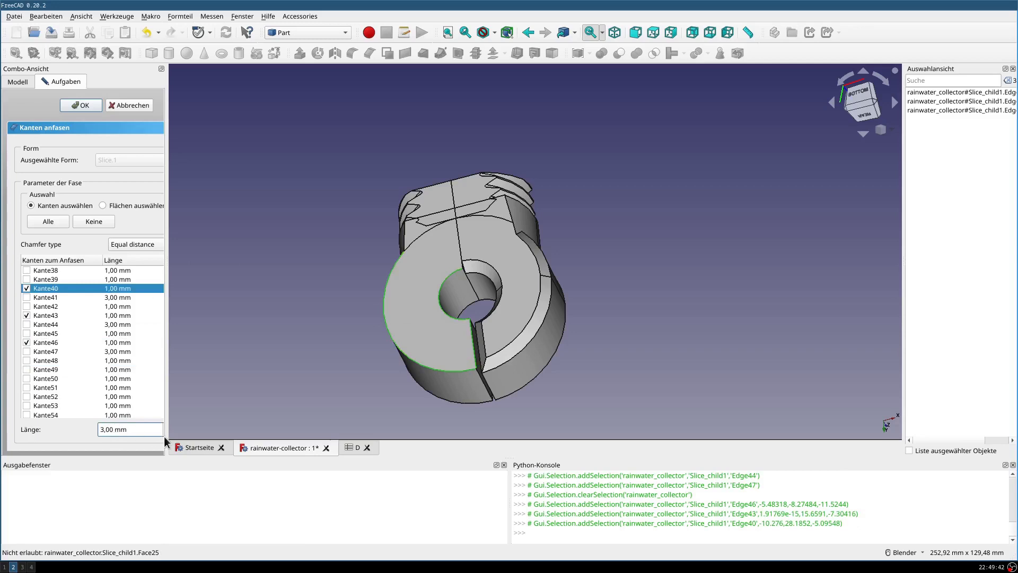
pyautogui.moveTo(166, 441); pyautogui.dragTo(210, 431)
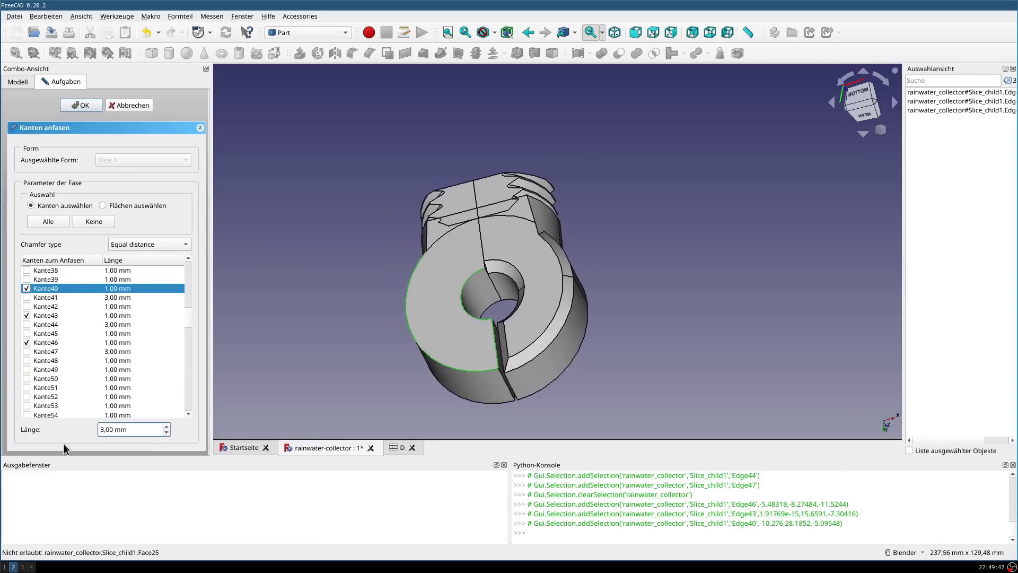
pyautogui.click(84, 105)
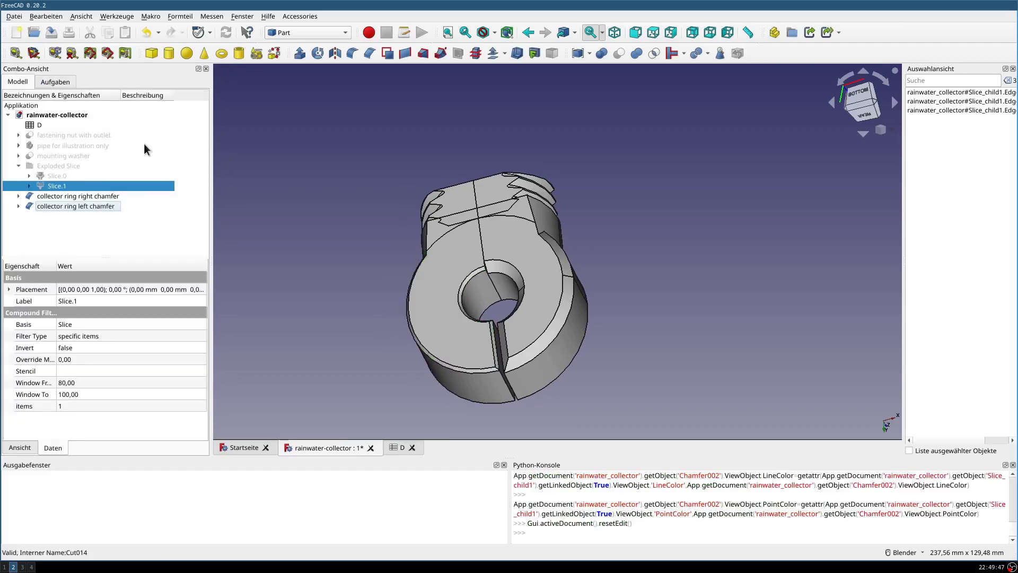
# Reopen the left chamfer, confirm it again, and orbit to inspect the chamfered half
pyautogui.doubleClick(58, 207)
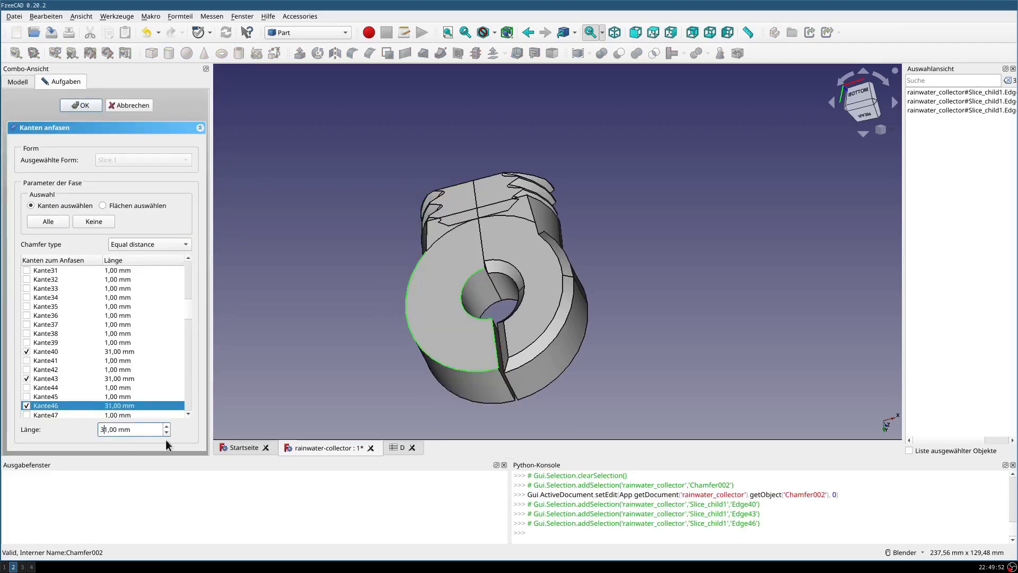
pyautogui.click(79, 106)
pyautogui.moveTo(493, 318); pyautogui.dragTo(335, 201, button='middle')
# Hide the collector ring's right chamfer half
pyautogui.click(49, 196)
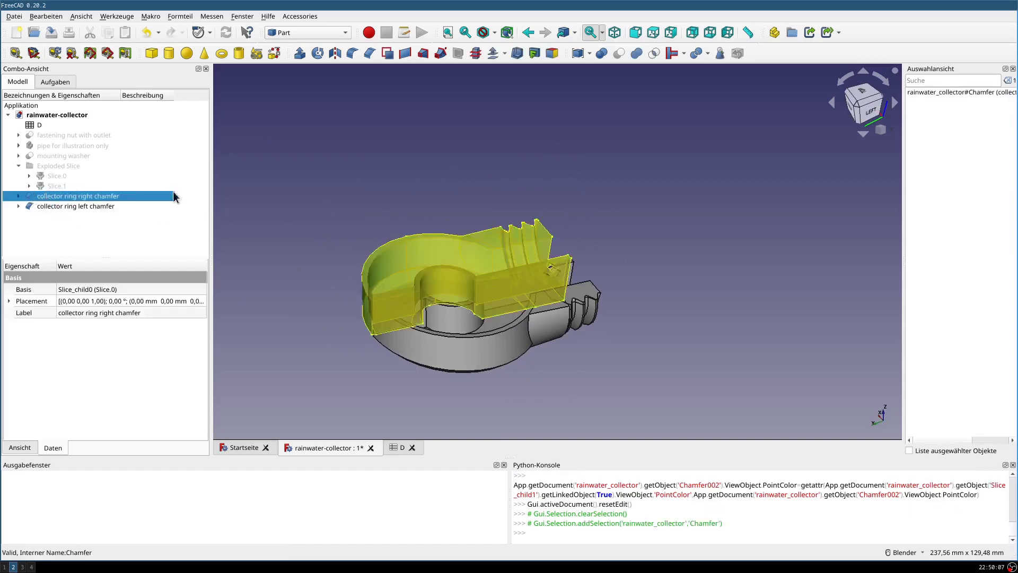
pyautogui.click(133, 255)
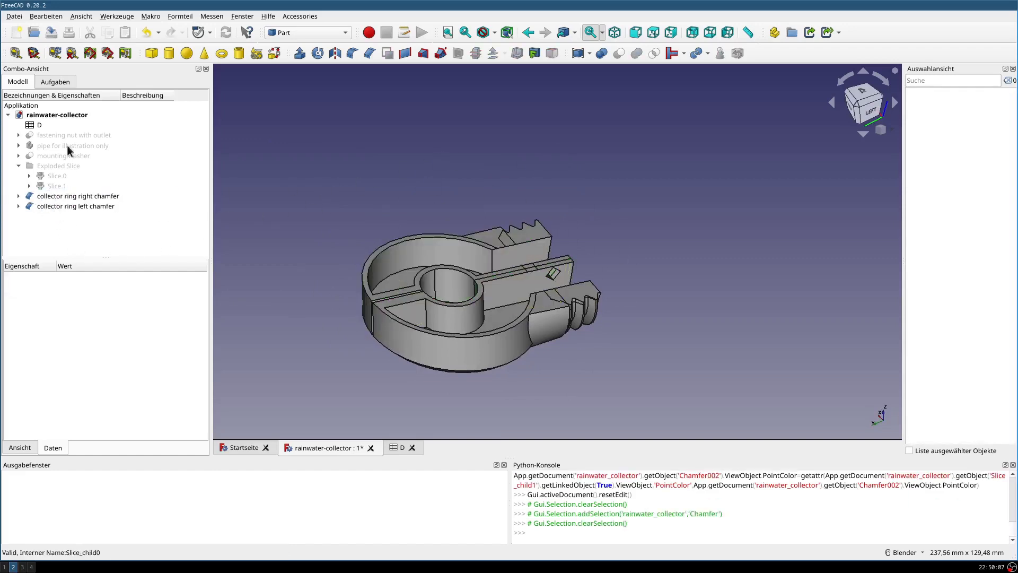
pyautogui.click(50, 197)
pyautogui.press('space')
# Export the left chamfer half as a 3MF file
pyautogui.click(59, 206)
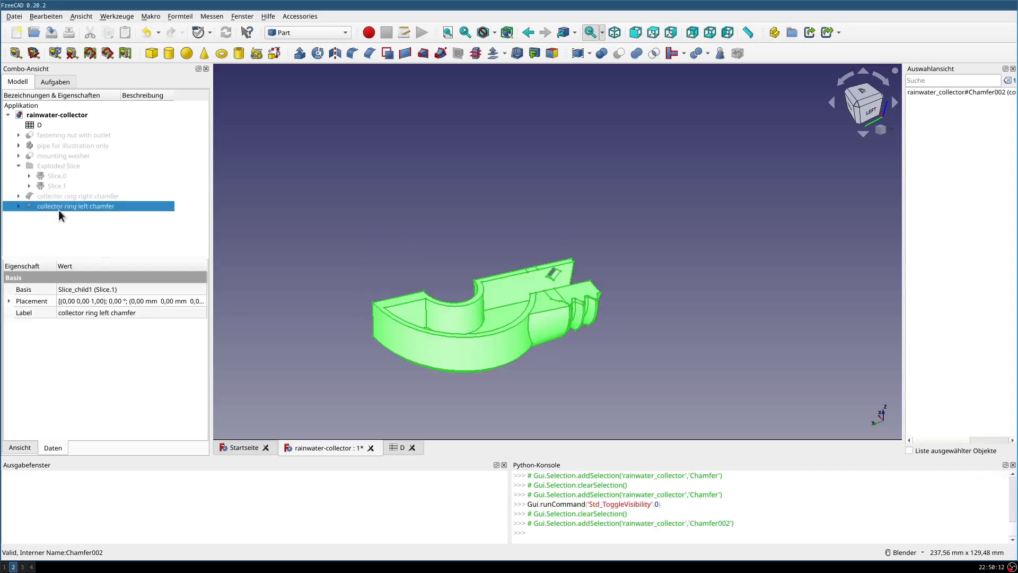
pyautogui.click(15, 16)
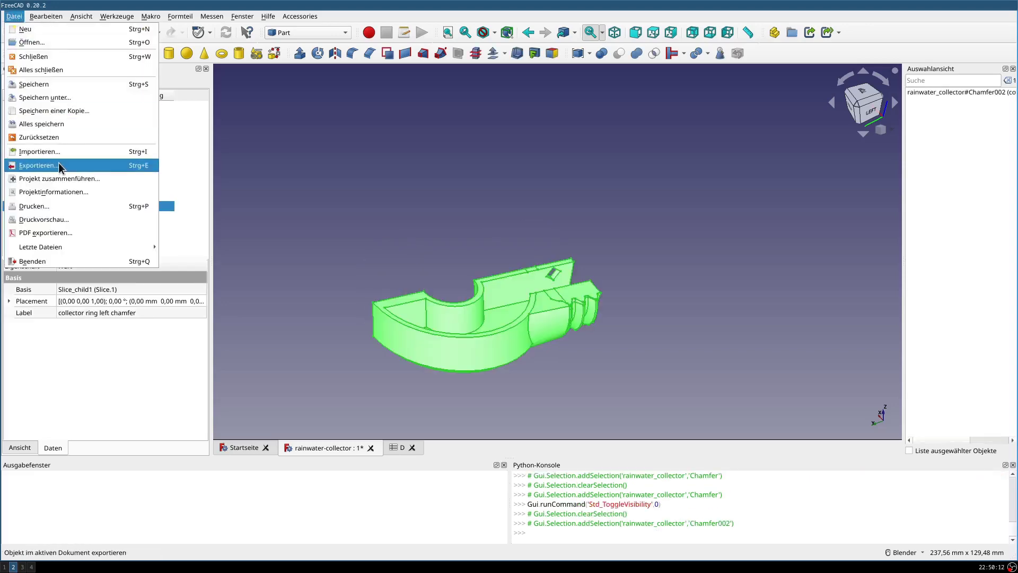
pyautogui.click(80, 164)
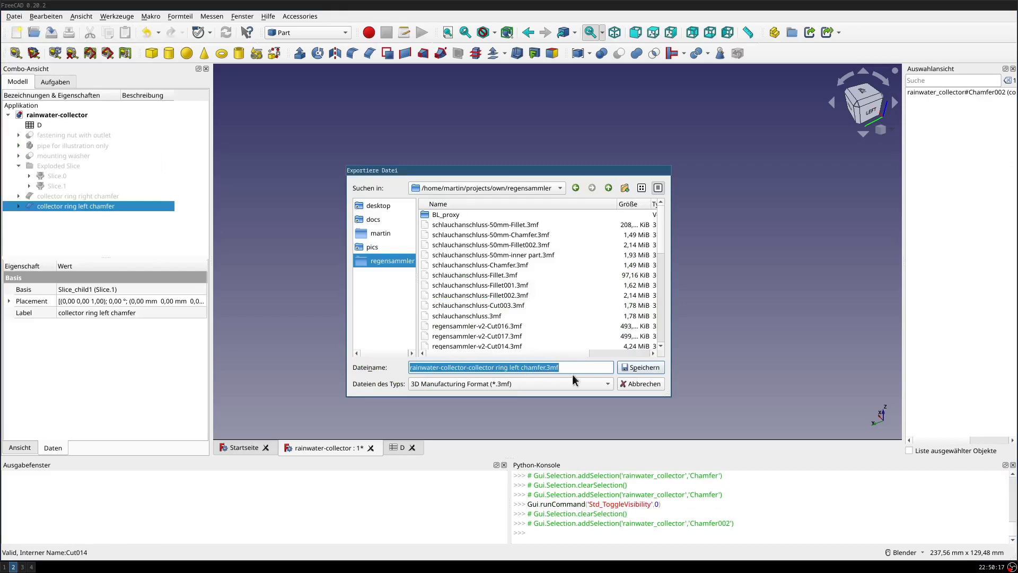
pyautogui.click(632, 385)
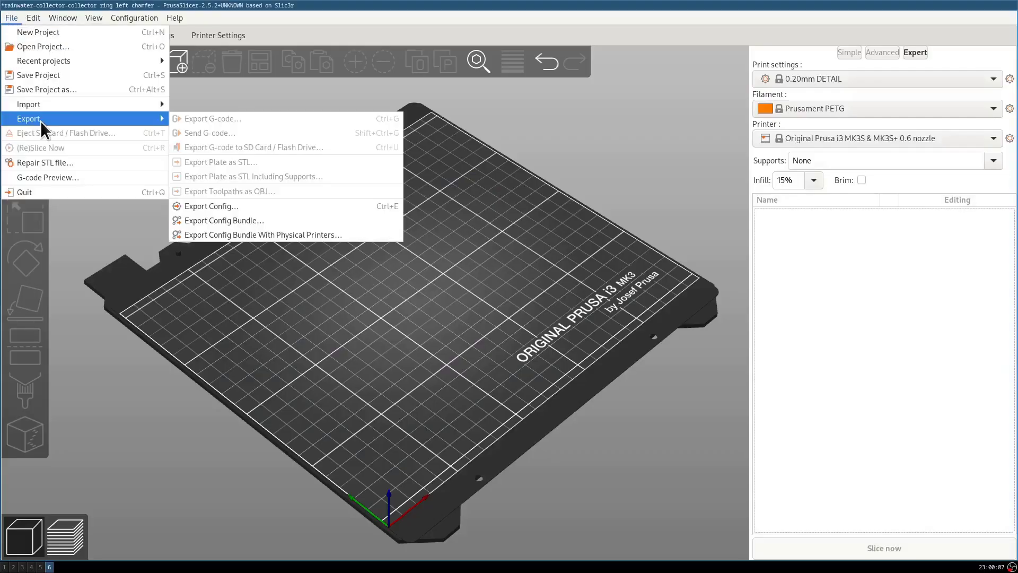
# Import the four rainwater-collector files into PrusaSlicer and auto-arrange them on the bed
pyautogui.moveTo(80, 108)
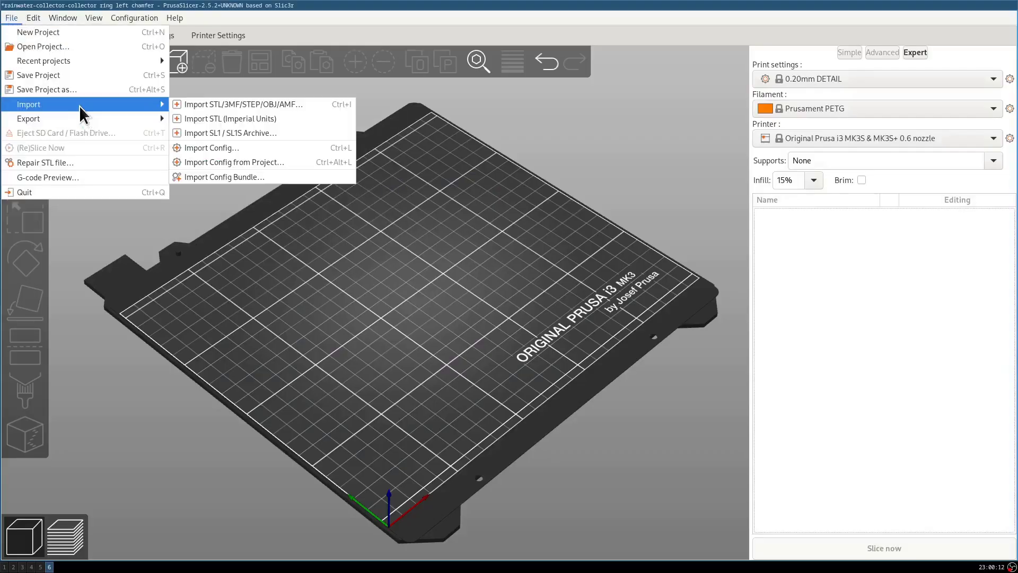
pyautogui.click(209, 103)
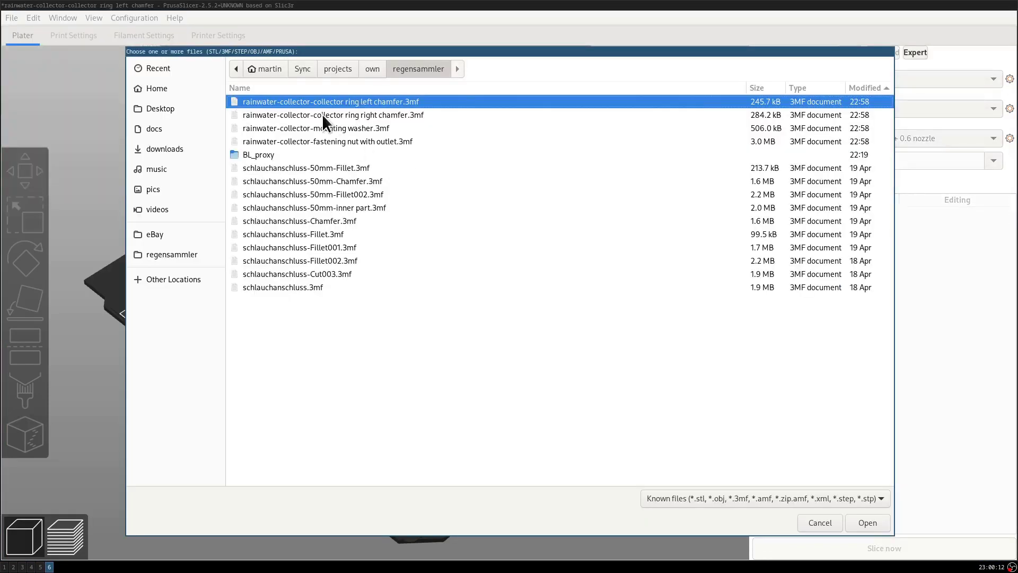
pyautogui.hotkey('shift', 'Down')
pyautogui.hotkey('shift', 'Down')
pyautogui.hotkey('shift', 'Down')
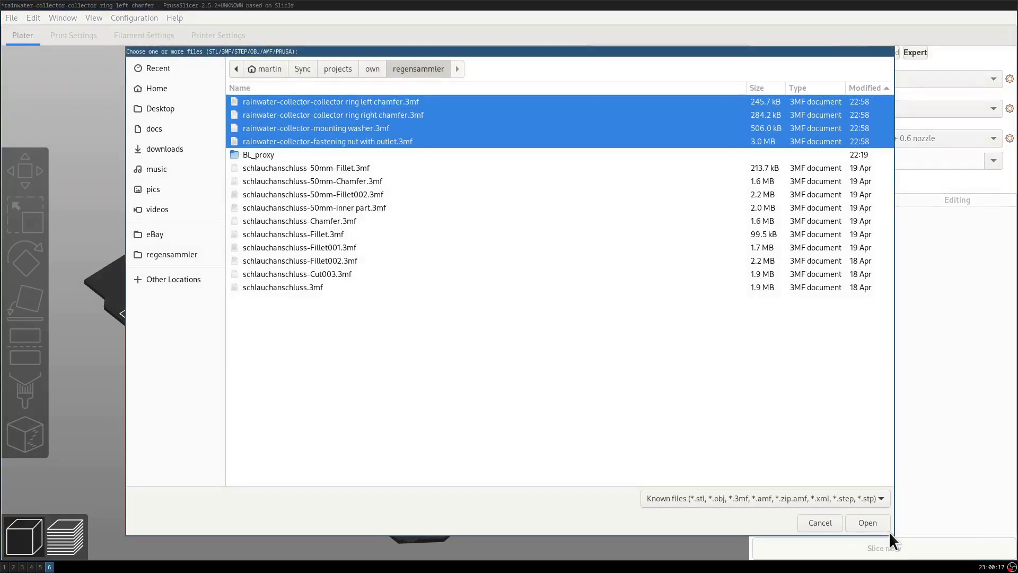
pyautogui.click(867, 522)
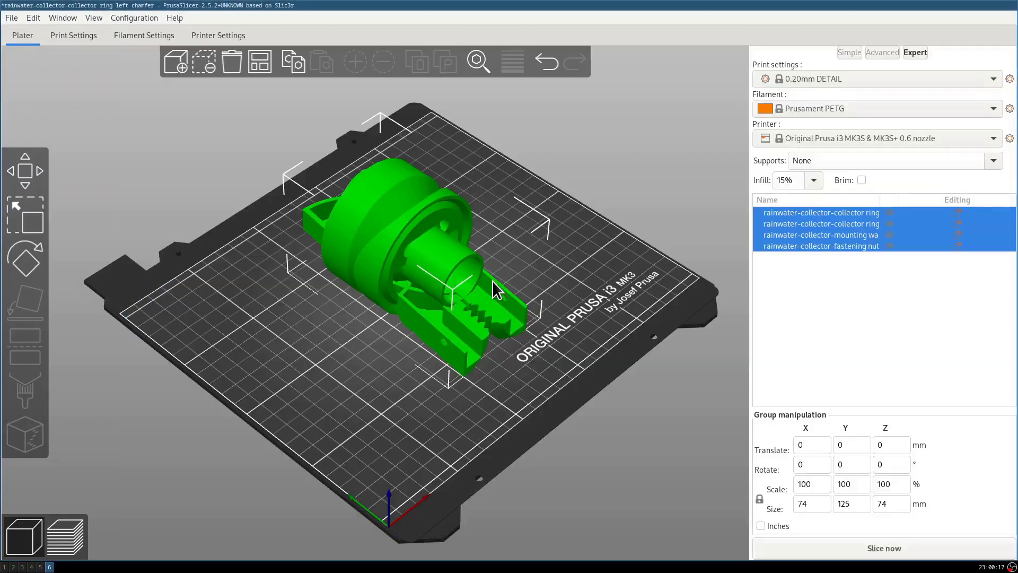
pyautogui.click(260, 62)
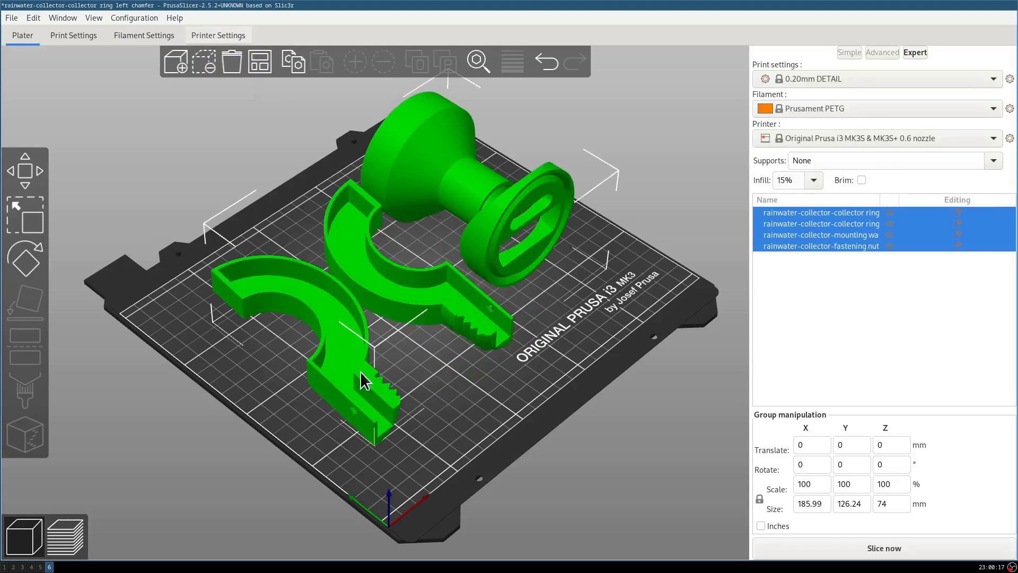
pyautogui.moveTo(533, 445); pyautogui.dragTo(517, 352)
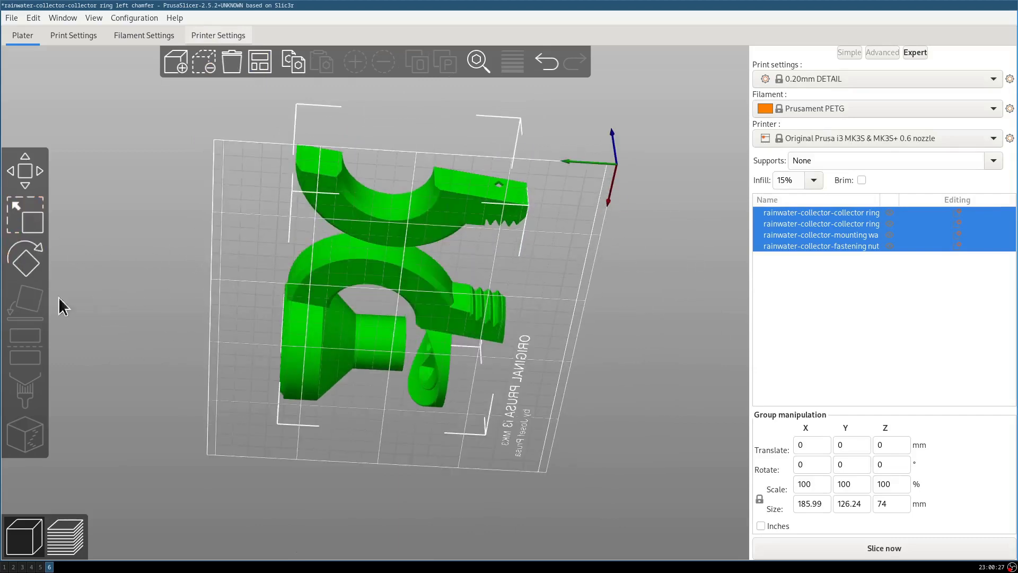
# Lay one collector ring half flat on the bed using Place on Face
pyautogui.click(431, 202)
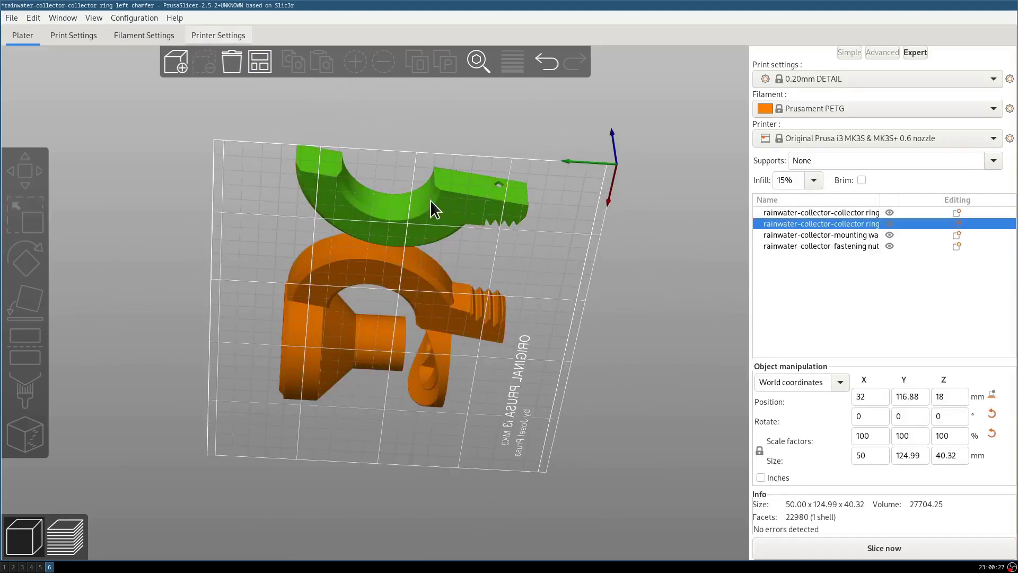
pyautogui.click(30, 308)
pyautogui.click(407, 212)
pyautogui.click(428, 288)
# Lay the mounting washer flat and stand the fastening nut on its wide face
pyautogui.moveTo(459, 313); pyautogui.dragTo(506, 379)
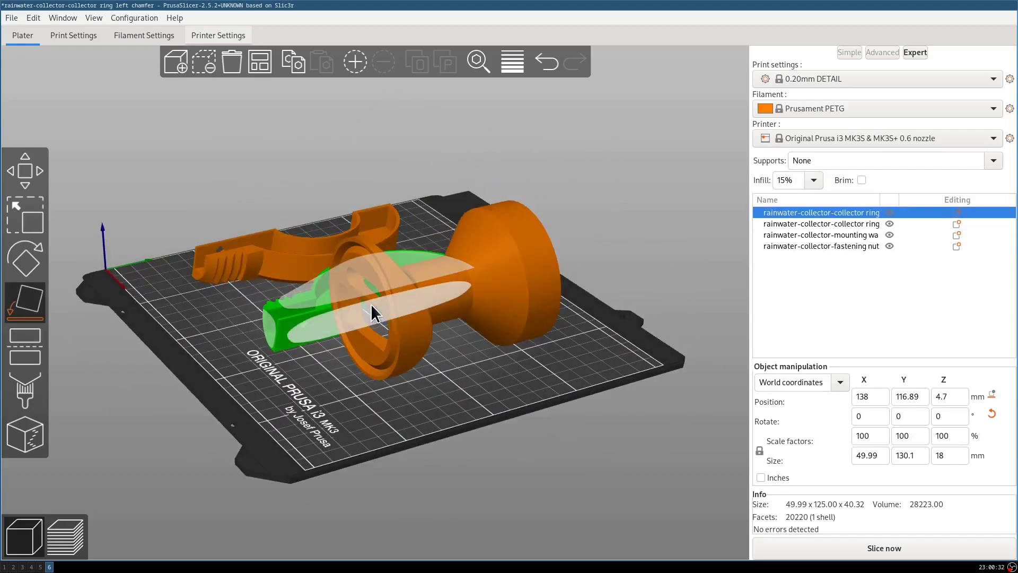
pyautogui.click(407, 336)
pyautogui.click(406, 335)
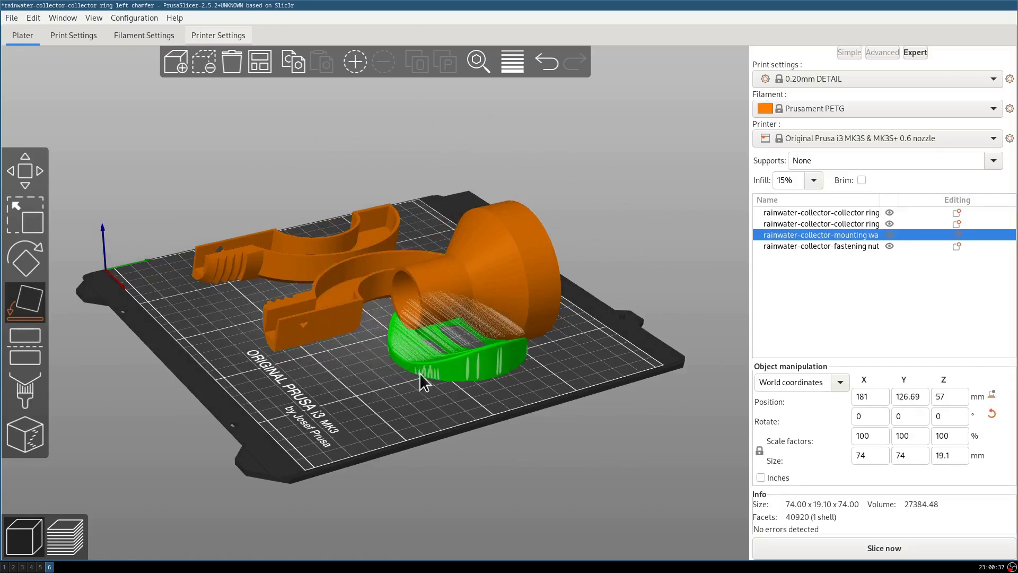
pyautogui.click(505, 271)
pyautogui.click(409, 300)
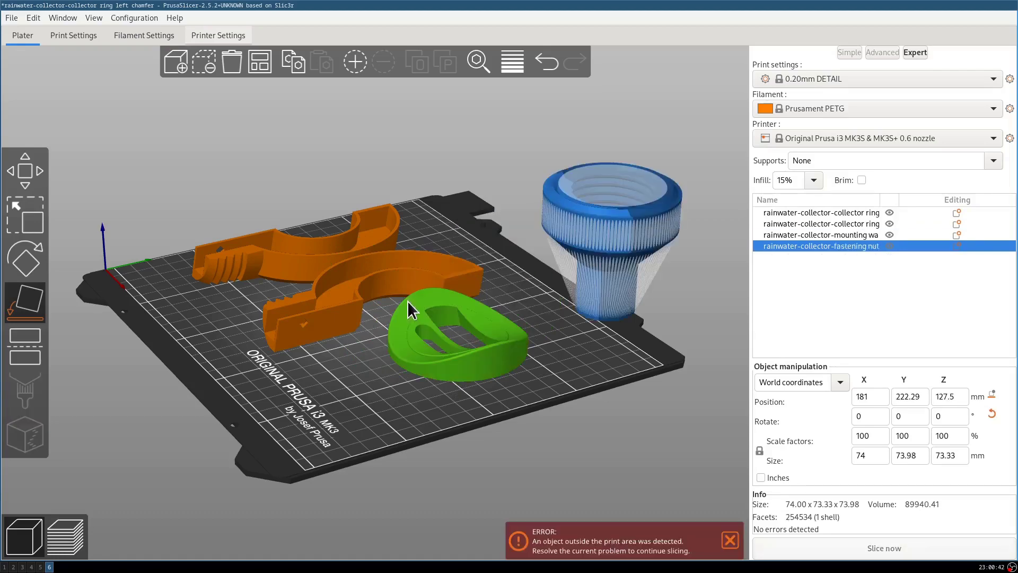
# Re-arrange all parts to fit within the print area and check the layout
pyautogui.click(260, 62)
pyautogui.moveTo(337, 206); pyautogui.dragTo(346, 403)
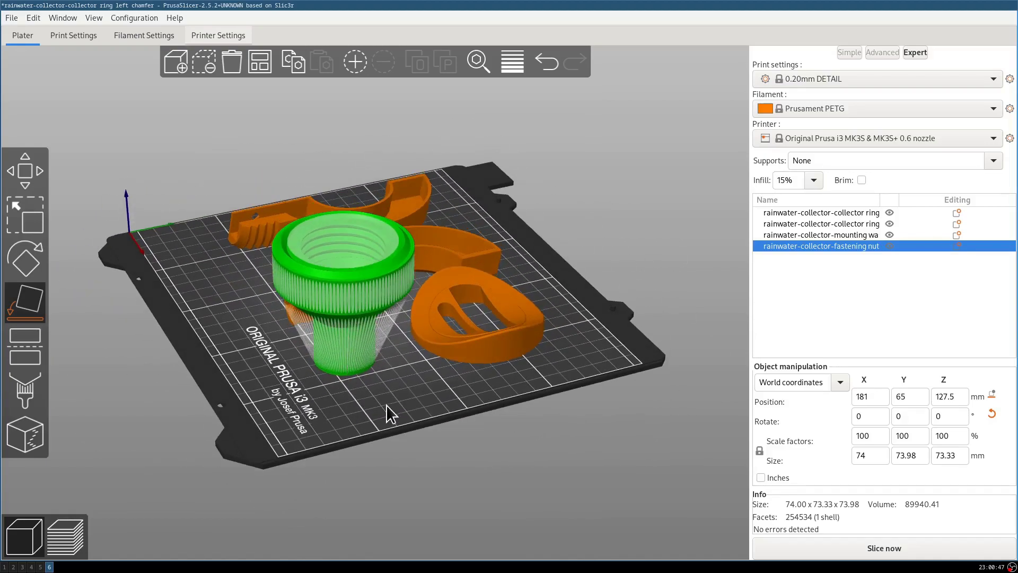
pyautogui.moveTo(379, 399)
pyautogui.mouseDown()
pyautogui.moveTo(382, 457)
pyautogui.moveTo(398, 437)
pyautogui.moveTo(375, 438)
pyautogui.moveTo(374, 423)
pyautogui.moveTo(358, 451)
pyautogui.moveTo(383, 403)
pyautogui.moveTo(379, 446)
pyautogui.moveTo(398, 422)
pyautogui.moveTo(401, 434)
pyautogui.moveTo(398, 419)
pyautogui.moveTo(406, 429)
pyautogui.moveTo(423, 396)
pyautogui.moveTo(416, 440)
pyautogui.moveTo(385, 429)
pyautogui.moveTo(404, 406)
pyautogui.moveTo(404, 436)
pyautogui.moveTo(385, 435)
pyautogui.moveTo(388, 405)
pyautogui.mouseUp()
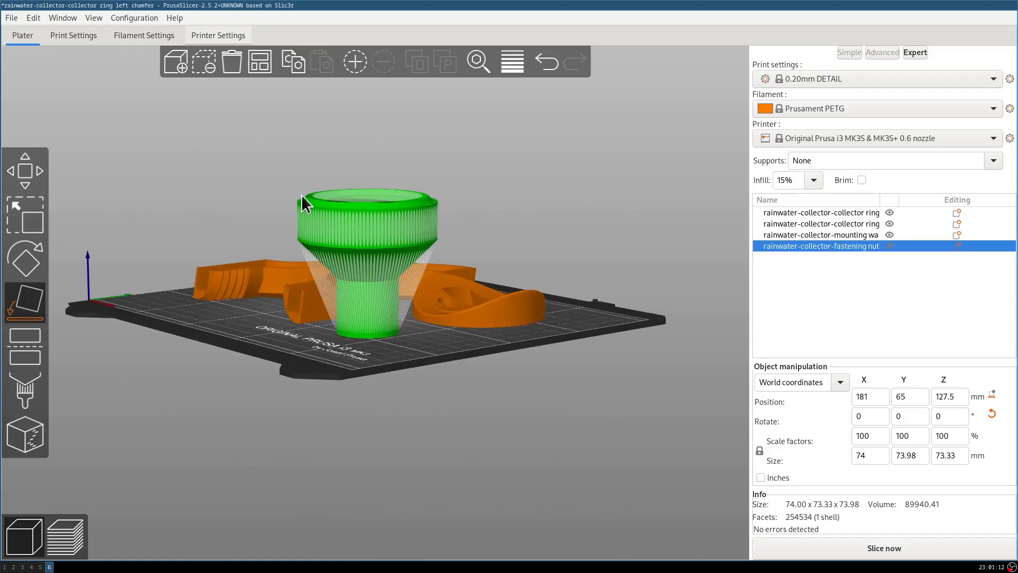
# Keep the fastening nut upright, undoing a sideways placement, and select it on the bed
pyautogui.click(399, 206)
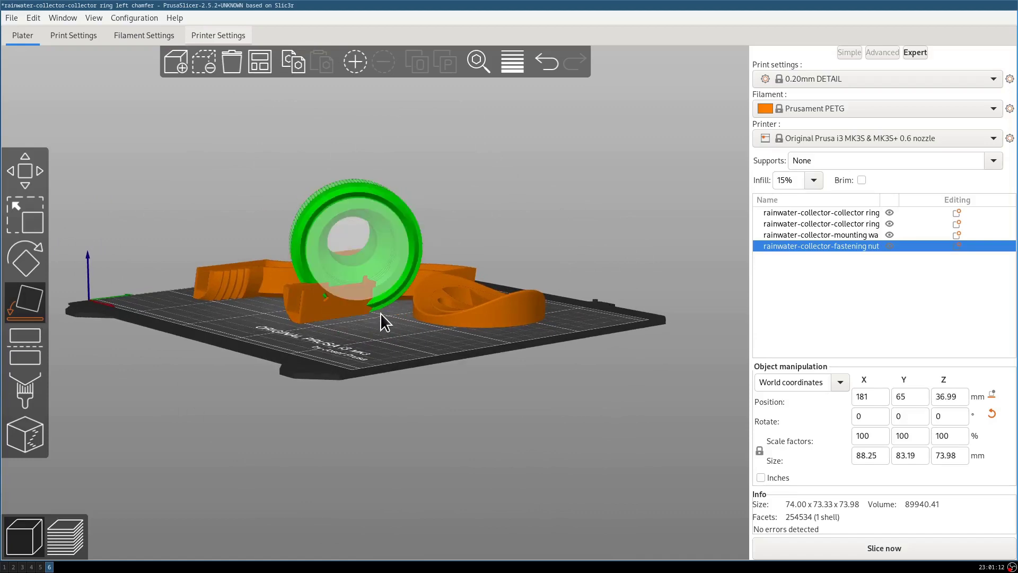
pyautogui.hotkey('ctrl', 'z')
pyautogui.moveTo(381, 323); pyautogui.dragTo(404, 224)
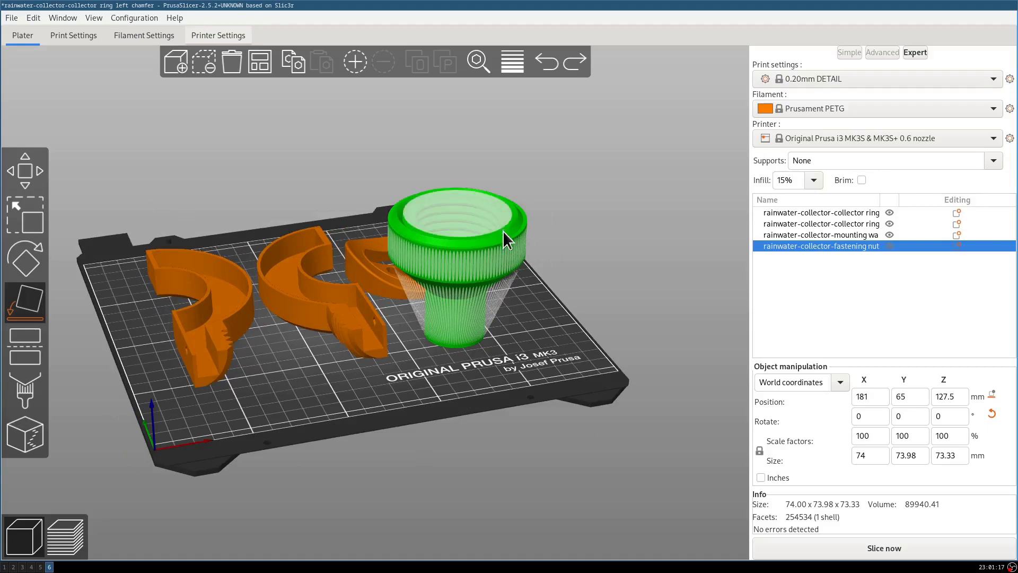
pyautogui.moveTo(502, 362); pyautogui.dragTo(473, 354)
pyautogui.moveTo(422, 444); pyautogui.dragTo(390, 313)
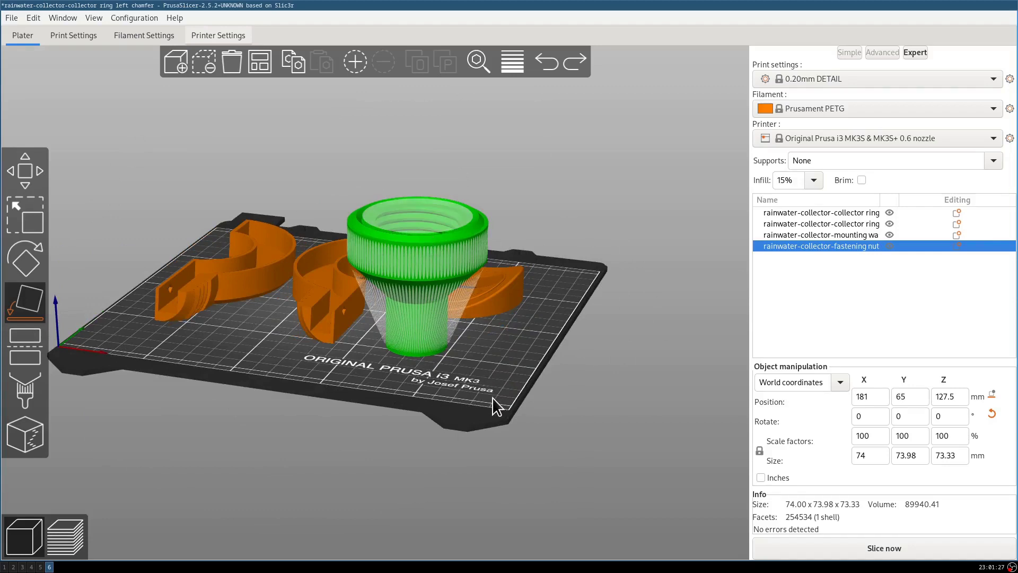
pyautogui.click(504, 377)
pyautogui.click(428, 279)
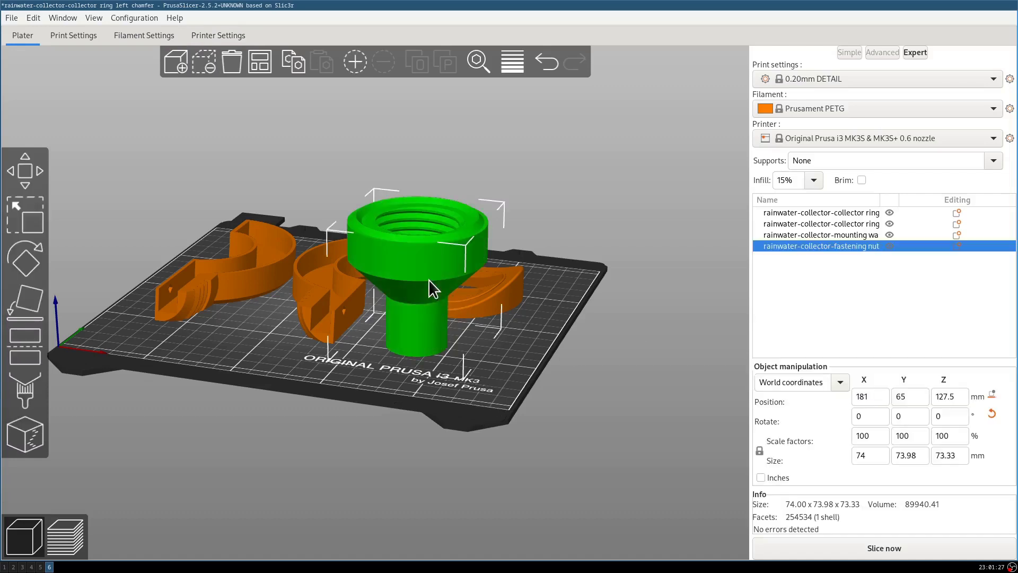
# Add Brim type and Brim width to the fastening nut's own Skirt and brim settings
pyautogui.rightClick(959, 247)
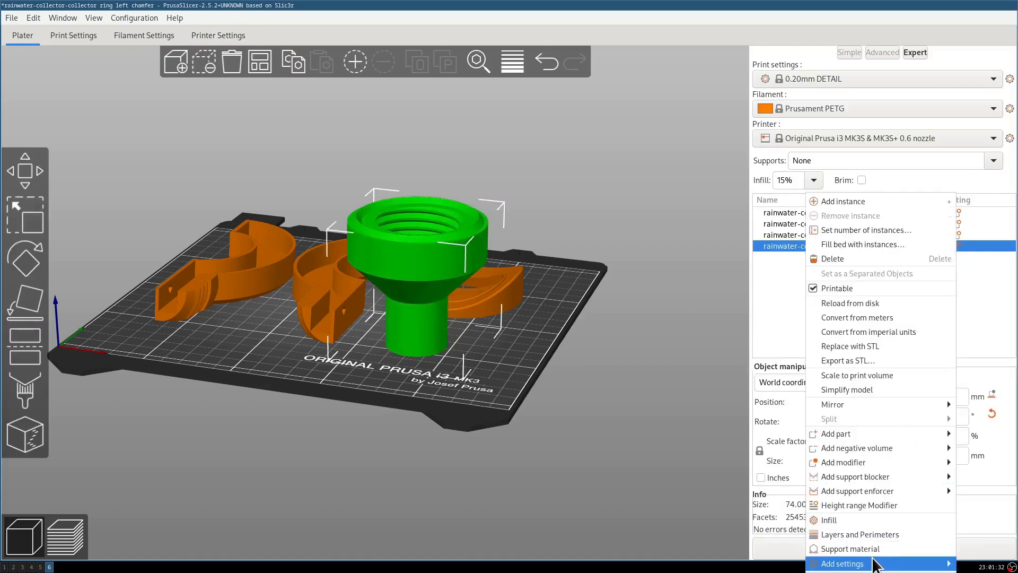
pyautogui.moveTo(875, 476)
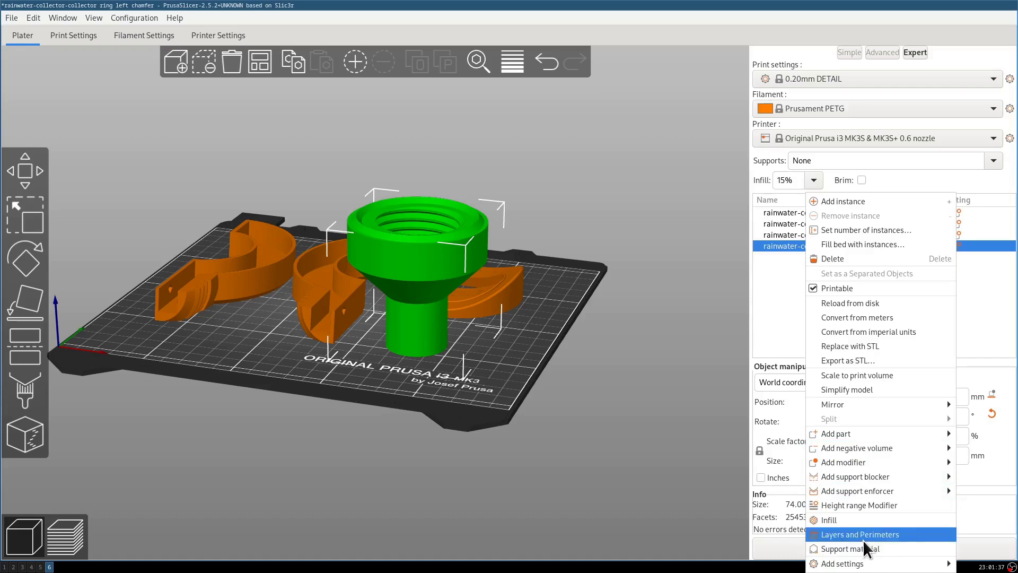
pyautogui.moveTo(861, 563)
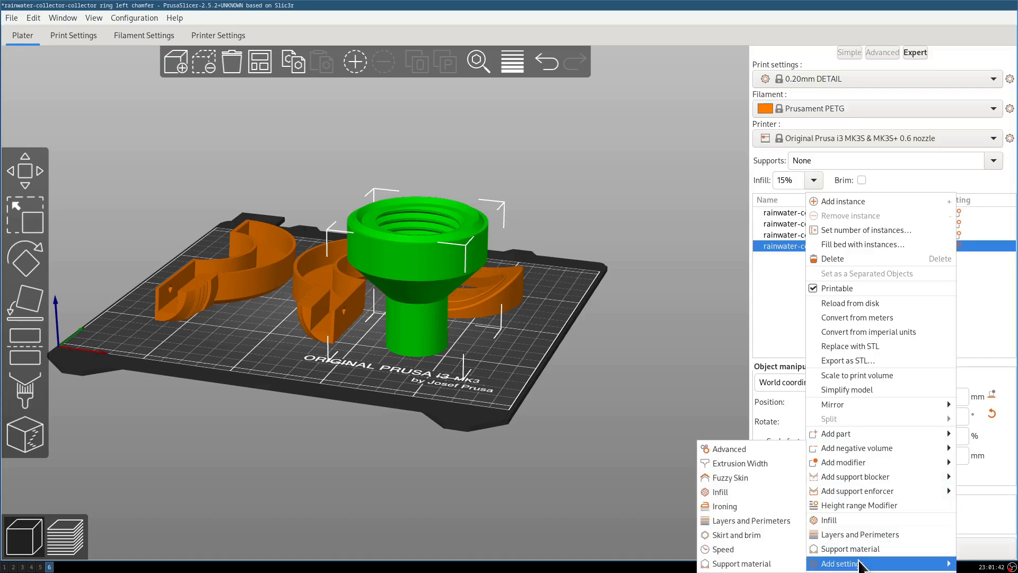
pyautogui.click(752, 536)
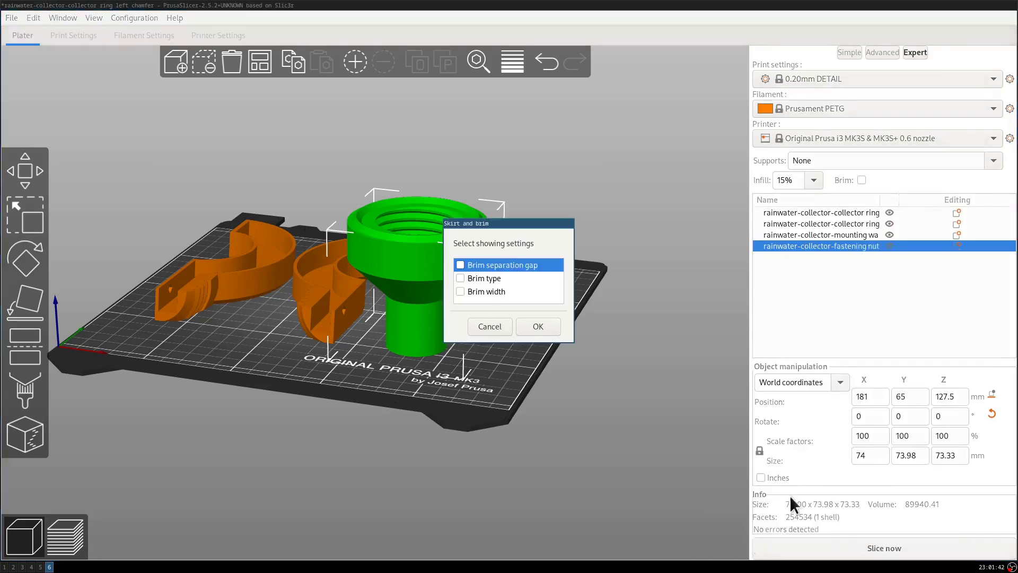
pyautogui.click(466, 290)
pyautogui.click(469, 278)
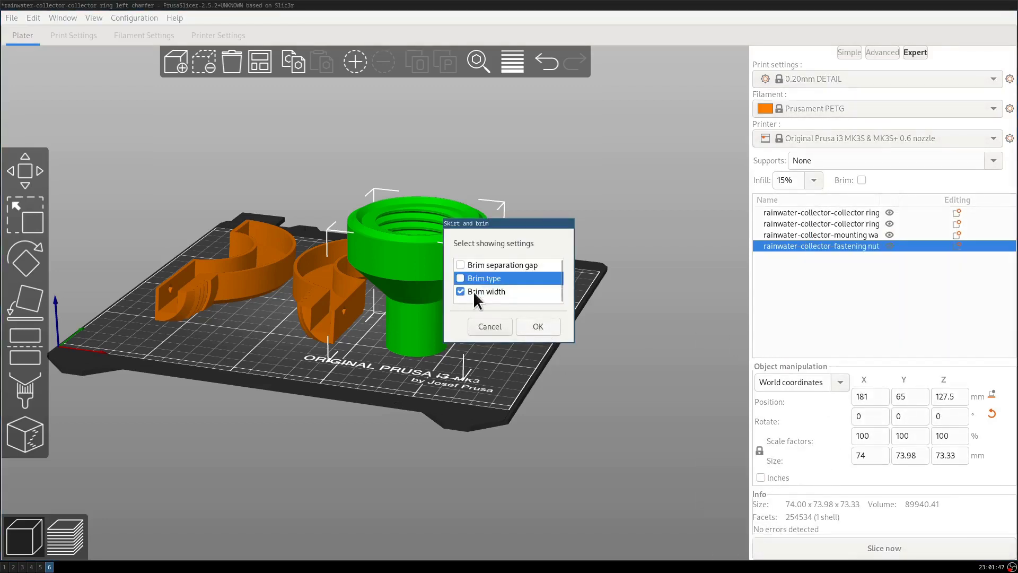
pyautogui.click(538, 326)
# Set the nut's brim type to Outer and inner brim
pyautogui.scroll(-1, 934, 456)
pyautogui.click(931, 461)
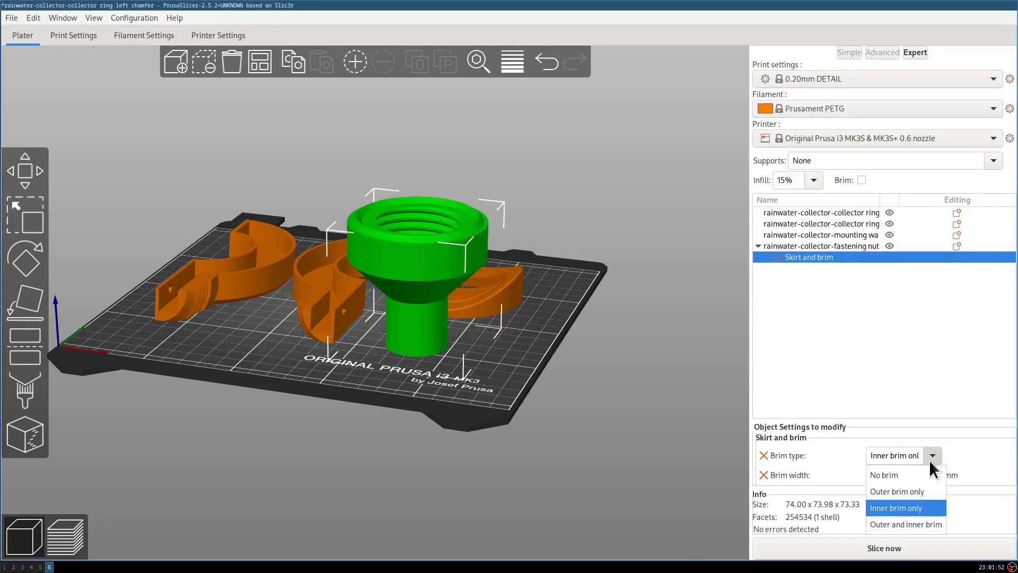
pyautogui.click(908, 523)
pyautogui.press('Tab')
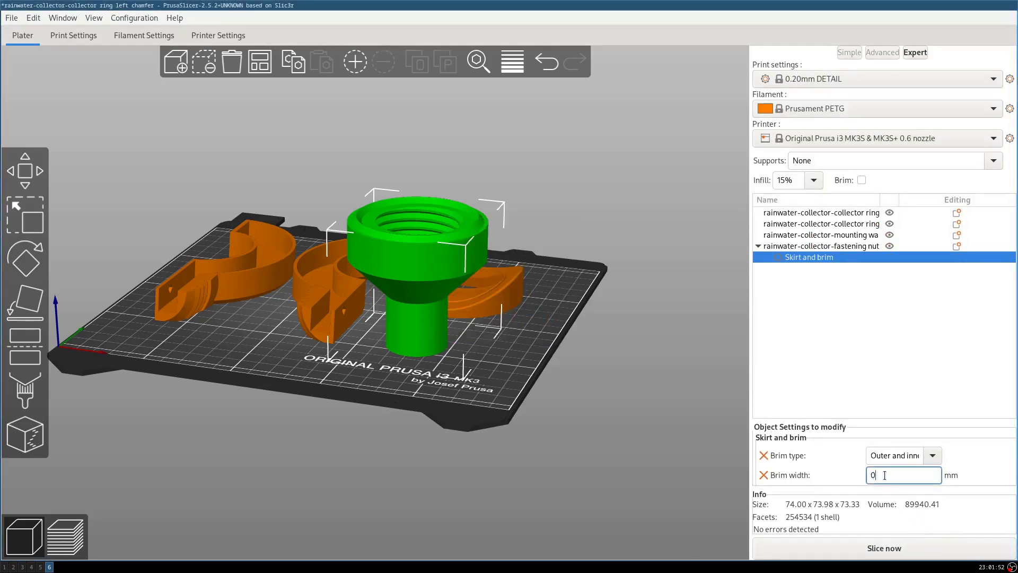
# Set the nut's brim width to 5 mm and show the sliced preview
pyautogui.write('5')
pyautogui.press('Return')
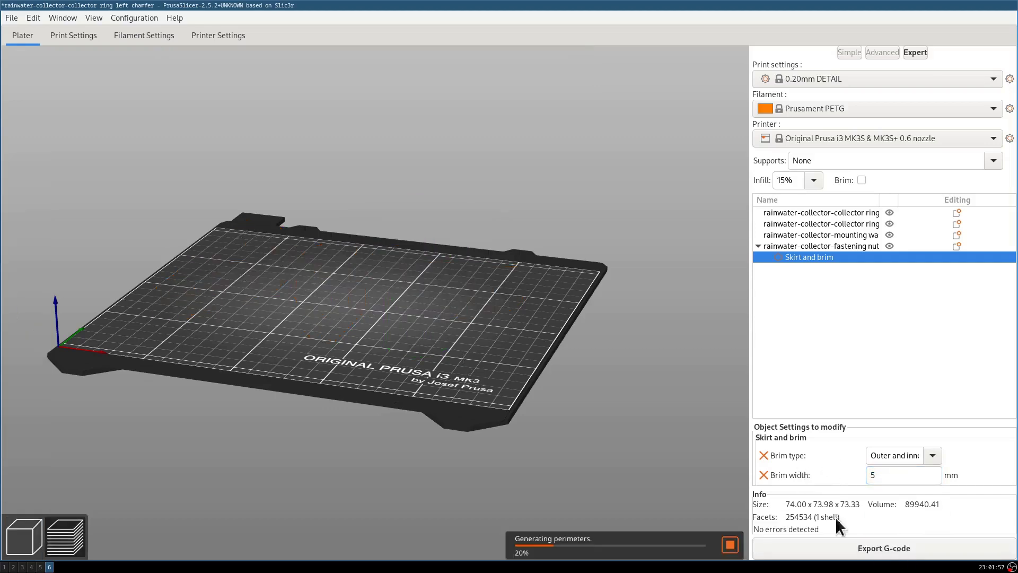
pyautogui.hotkey('ctrl', '6')
# Orbit the sliced preview to inspect the nut's brim, estimated at 6h45m and 121.87 g
pyautogui.moveTo(547, 410); pyautogui.dragTo(458, 411)
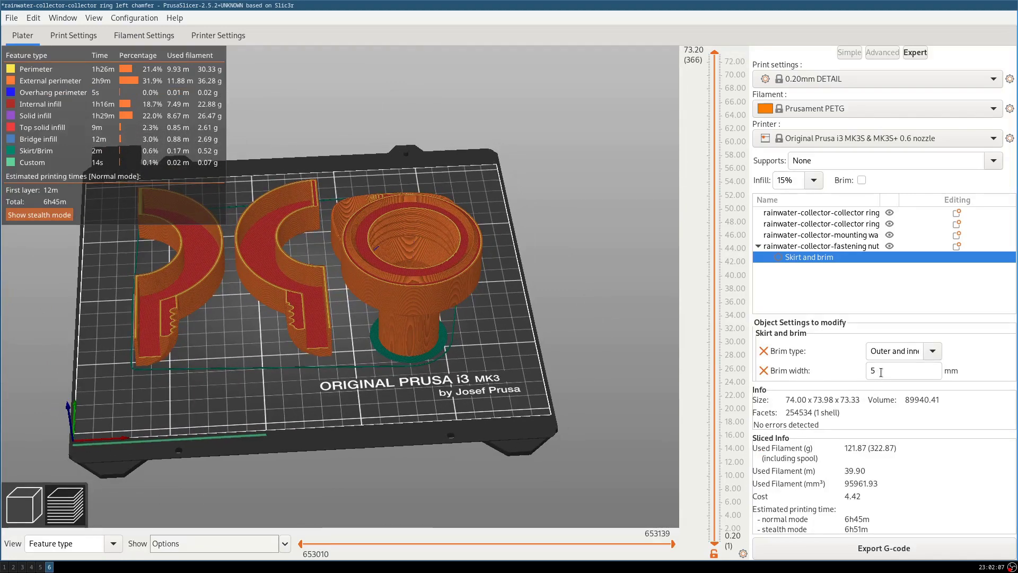
pyautogui.moveTo(491, 406); pyautogui.dragTo(462, 405)
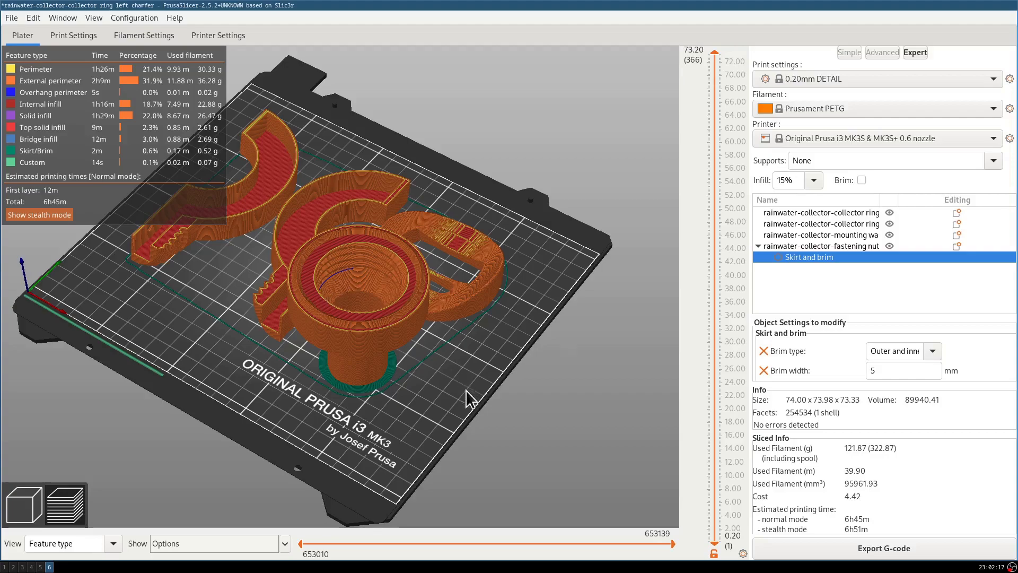
pyautogui.moveTo(464, 392); pyautogui.dragTo(484, 393)
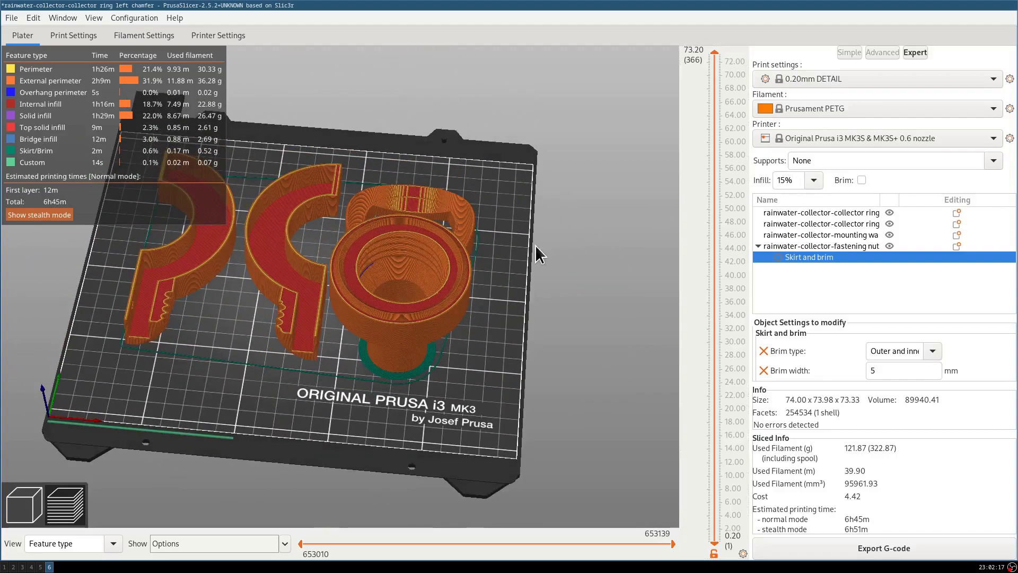
pyautogui.moveTo(527, 347); pyautogui.dragTo(530, 391)
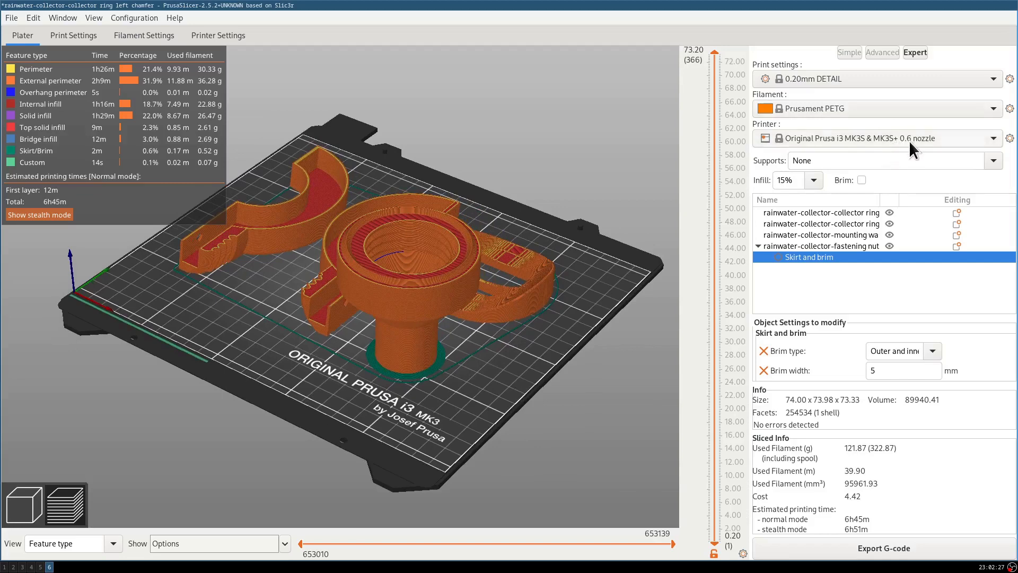
# Switch to the 0.30mm QUALITY print profile, check the 5h11m re-slice, and return to 3D view
pyautogui.click(824, 78)
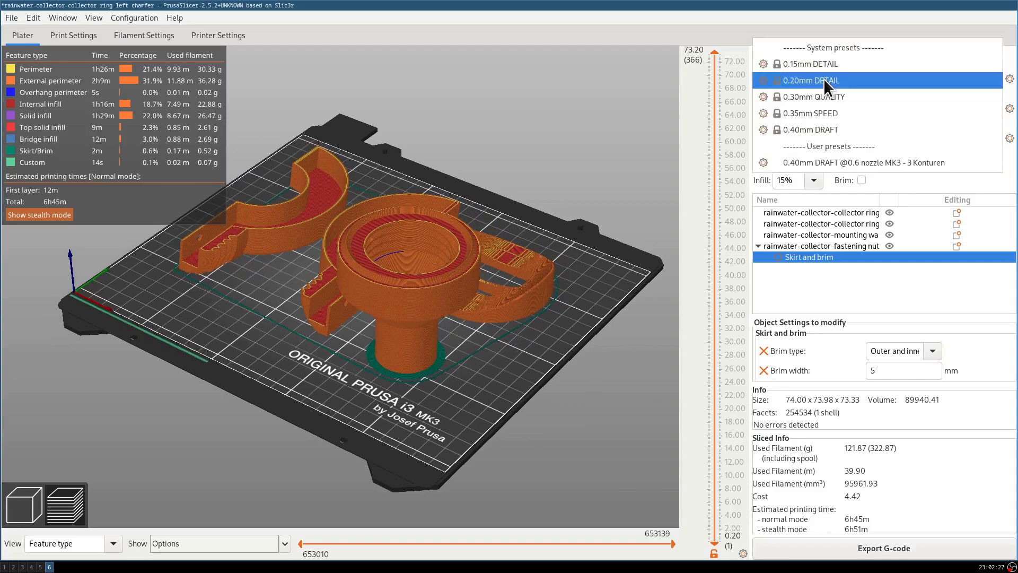
pyautogui.click(825, 95)
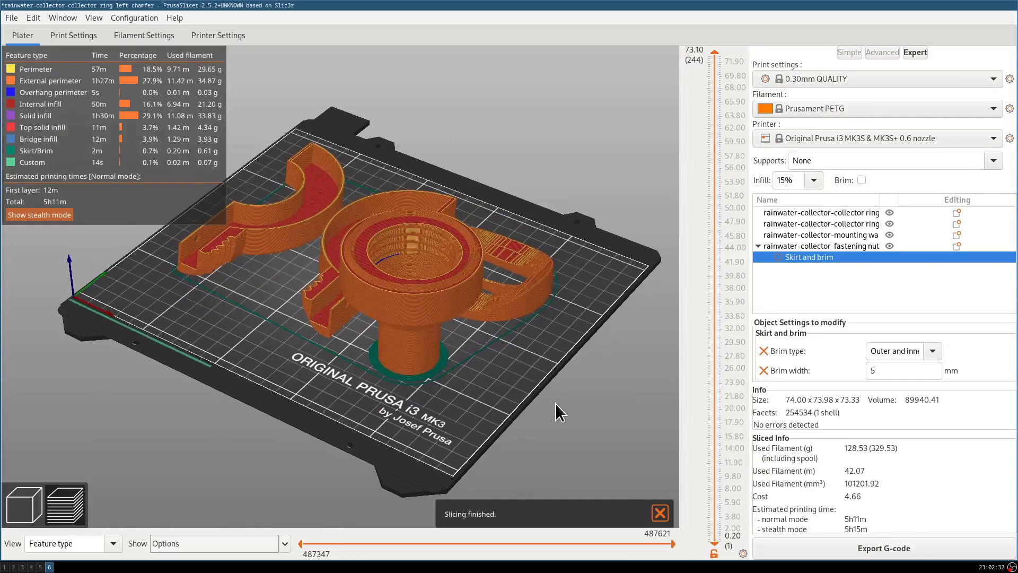
pyautogui.moveTo(555, 403); pyautogui.dragTo(543, 408)
pyautogui.moveTo(585, 473); pyautogui.dragTo(477, 451)
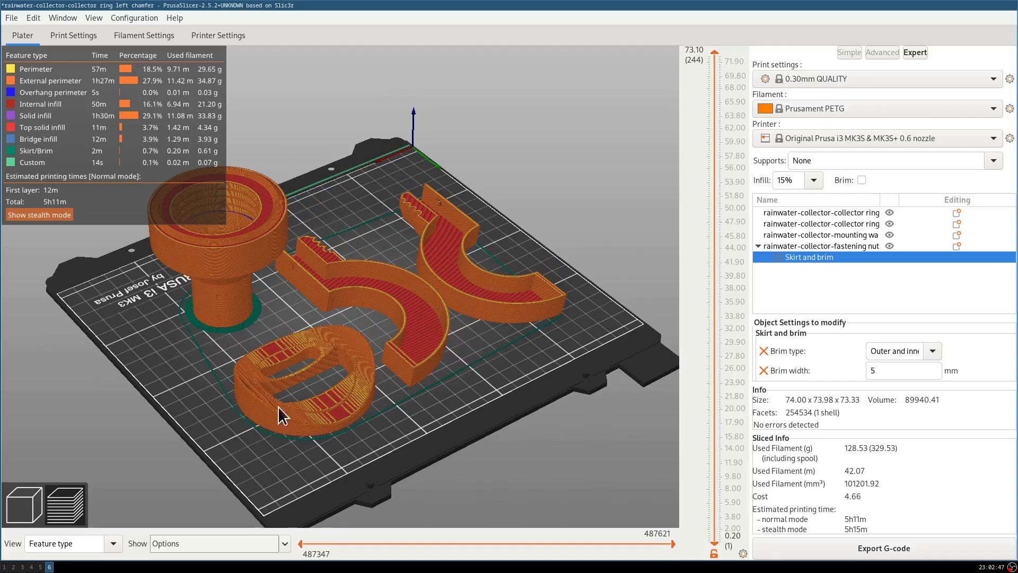
pyautogui.press('Tab')
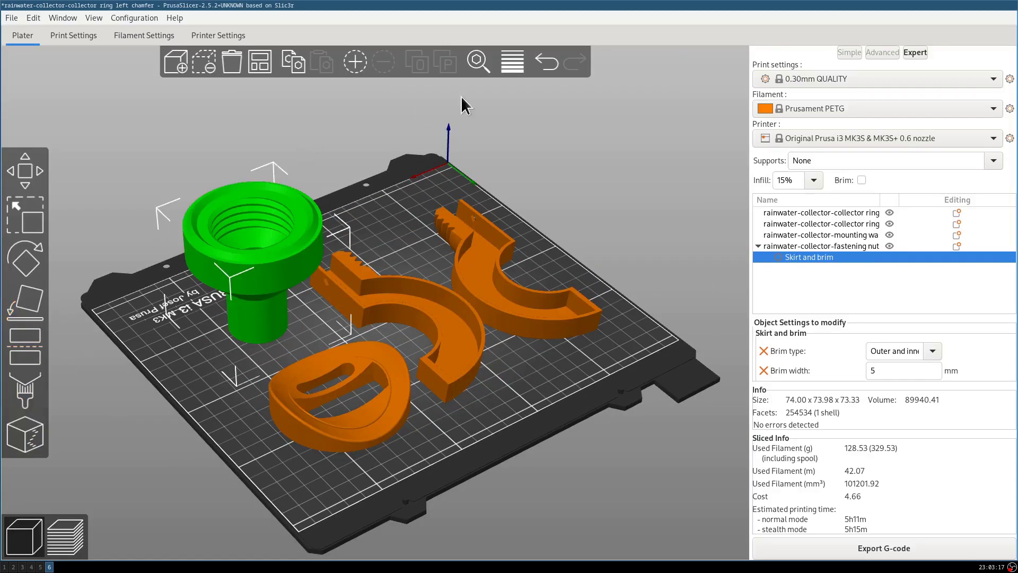
# Give the mounting washer a variable layer height profile with thinner layers of about 0.15 mm
pyautogui.click(513, 62)
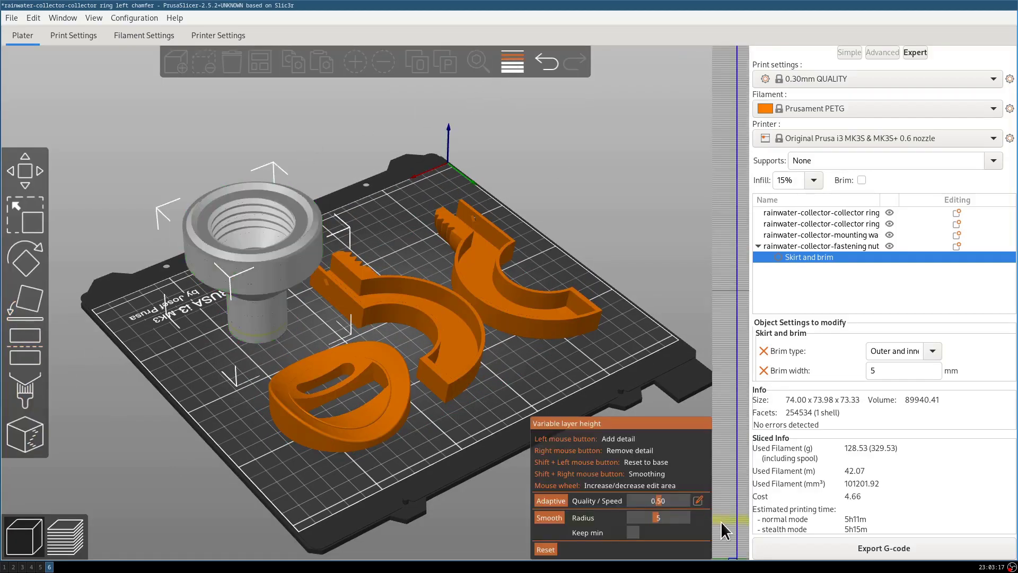
pyautogui.click(339, 427)
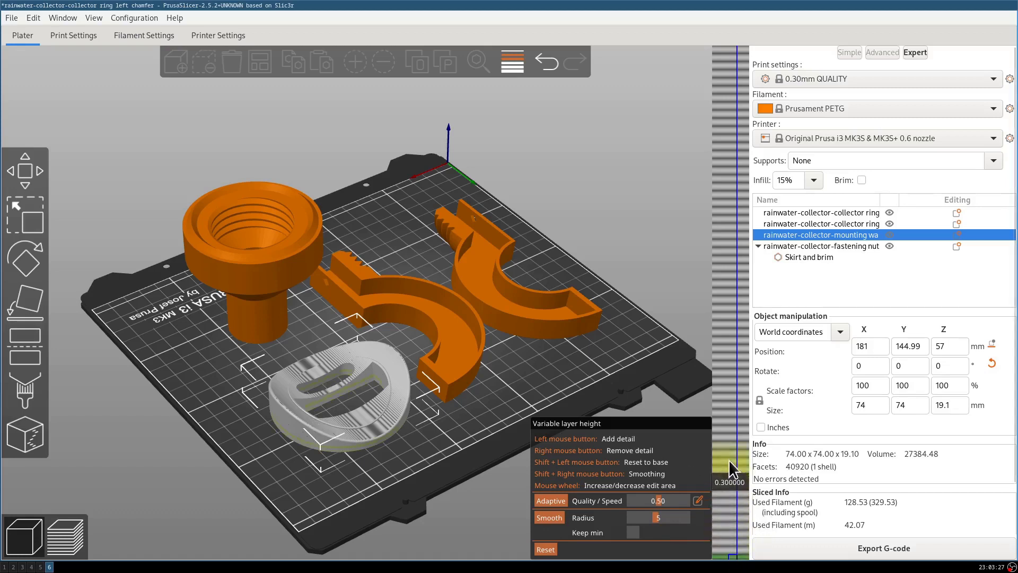
pyautogui.click(717, 431)
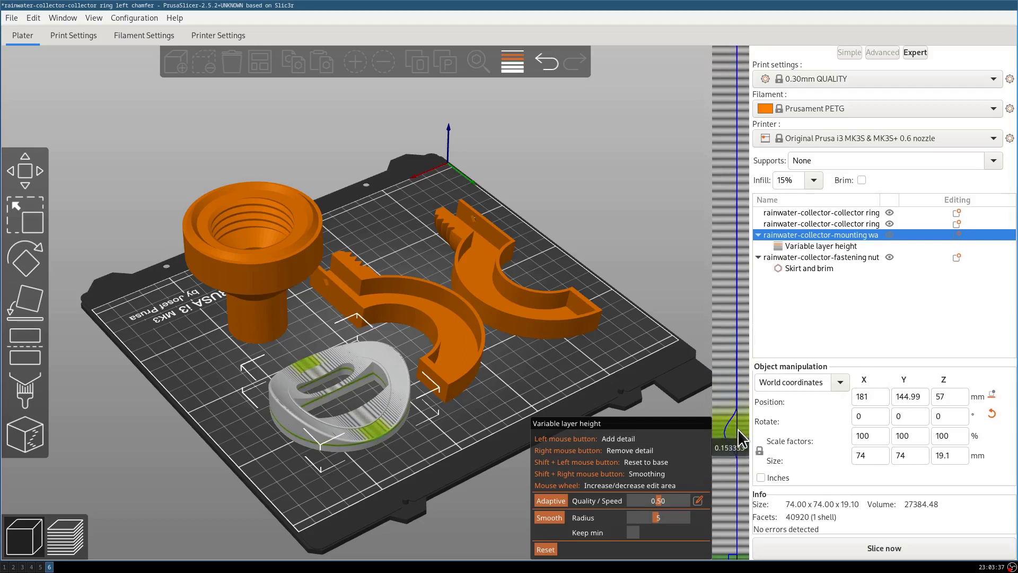
pyautogui.moveTo(745, 434)
pyautogui.mouseDown()
pyautogui.moveTo(752, 293)
pyautogui.moveTo(744, 348)
pyautogui.mouseUp()
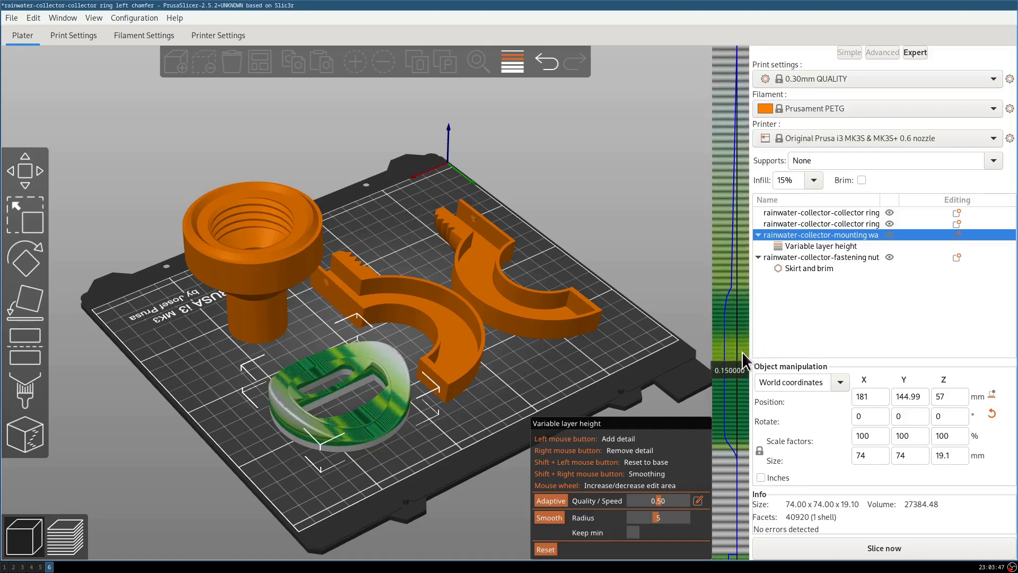
pyautogui.moveTo(746, 280)
pyautogui.mouseDown()
pyautogui.moveTo(746, 48)
pyautogui.moveTo(730, 143)
pyautogui.moveTo(742, 33)
pyautogui.mouseUp()
pyautogui.moveTo(748, 417)
pyautogui.mouseDown()
pyautogui.moveTo(747, 449)
pyautogui.moveTo(739, 164)
pyautogui.mouseUp()
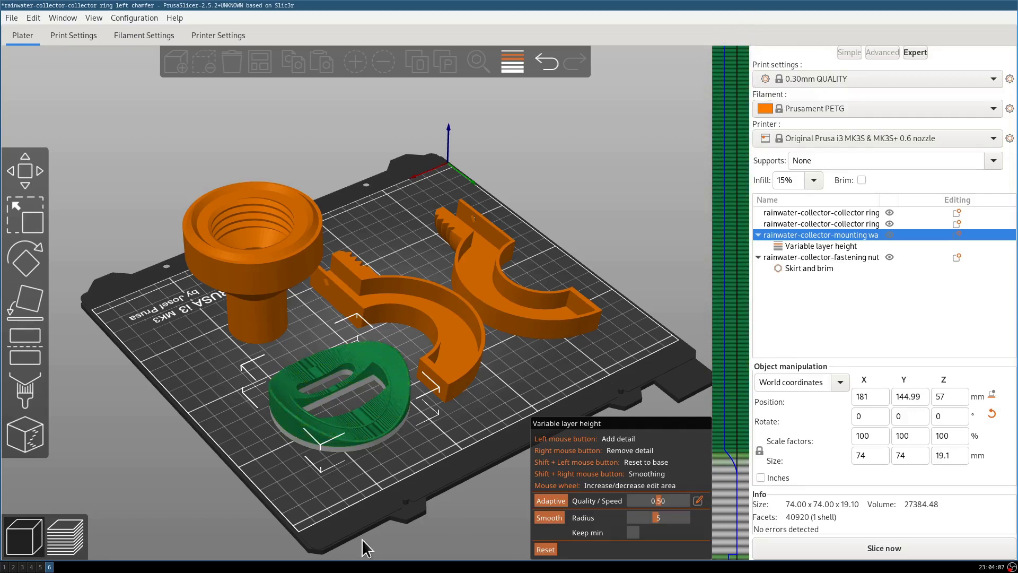
pyautogui.moveTo(378, 463)
pyautogui.mouseDown()
pyautogui.moveTo(393, 421)
pyautogui.moveTo(383, 480)
pyautogui.mouseUp()
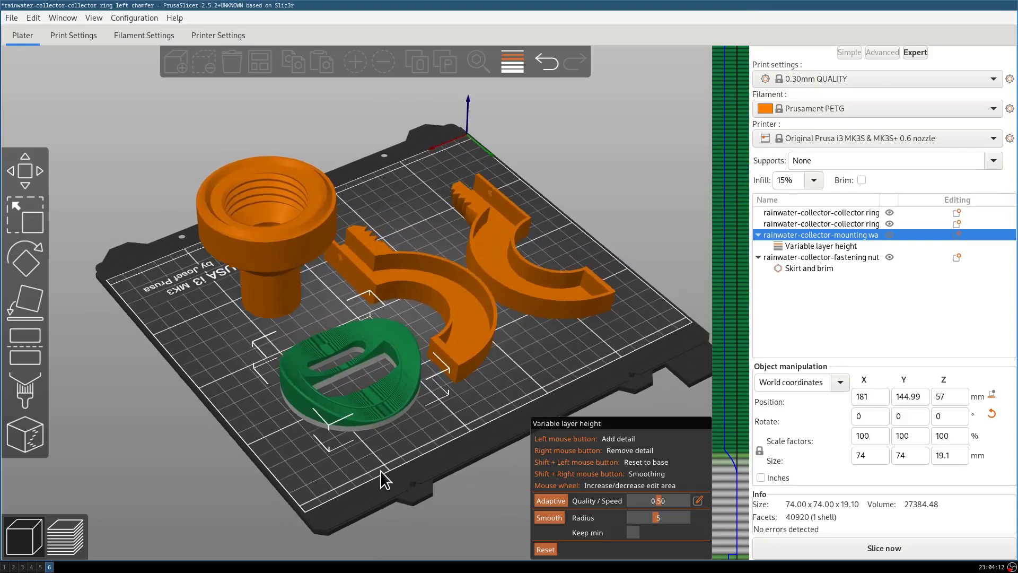
# Re-slice the plate and read the estimate: 5h37m, 127.48 g of filament, cost 4.63
pyautogui.click(884, 549)
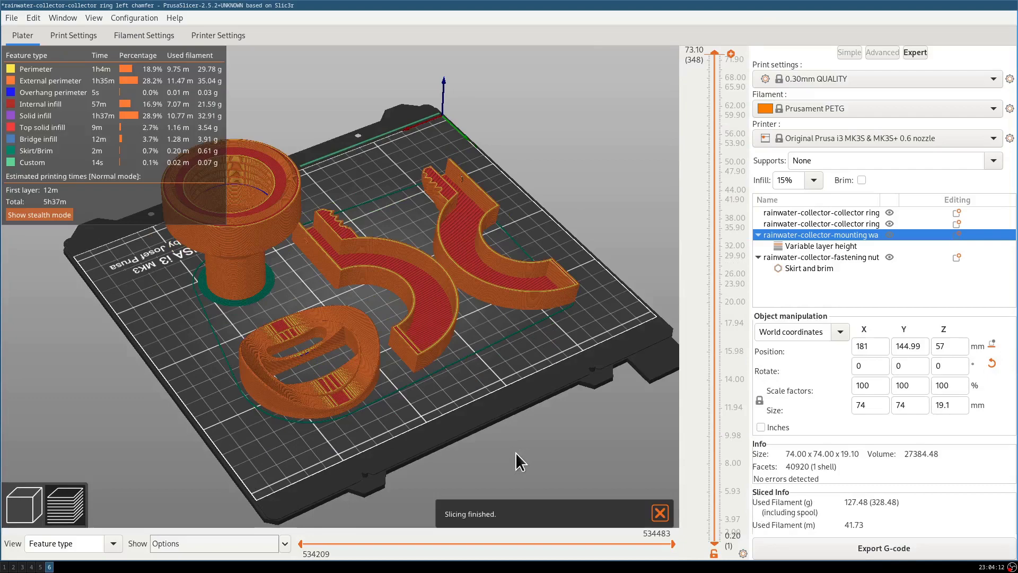
pyautogui.moveTo(515, 452); pyautogui.dragTo(499, 440)
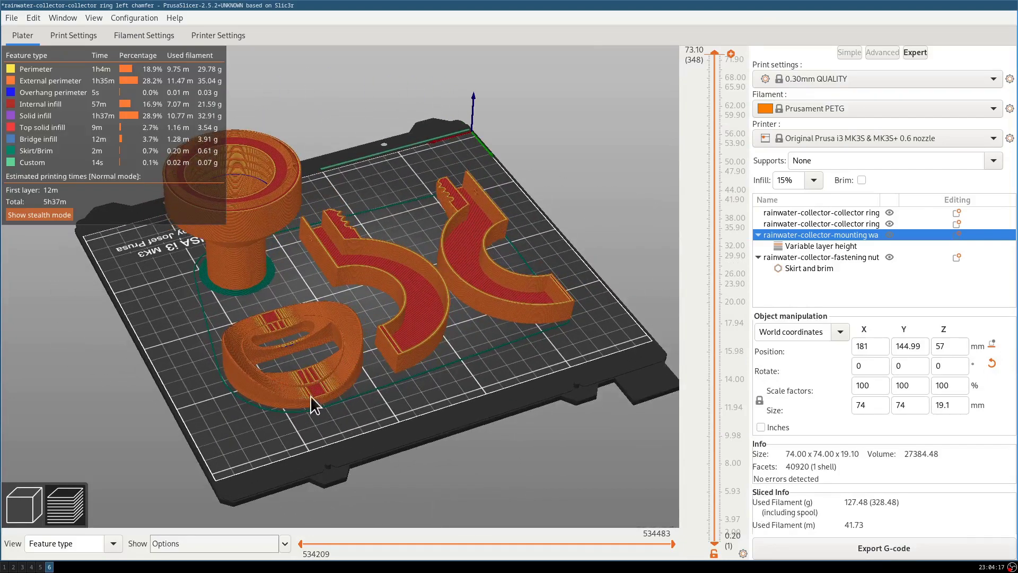
pyautogui.scroll(-2, 927, 485)
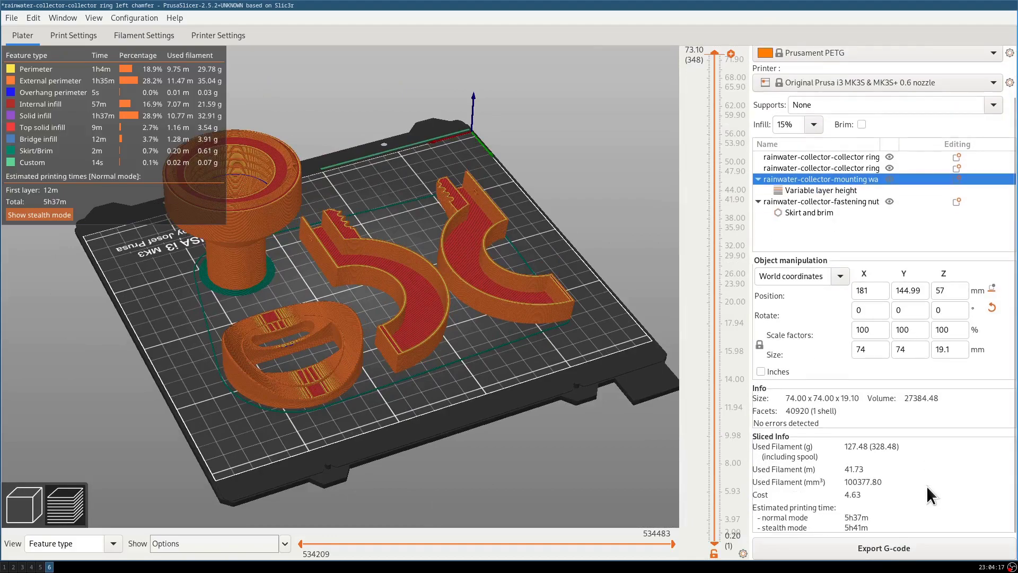